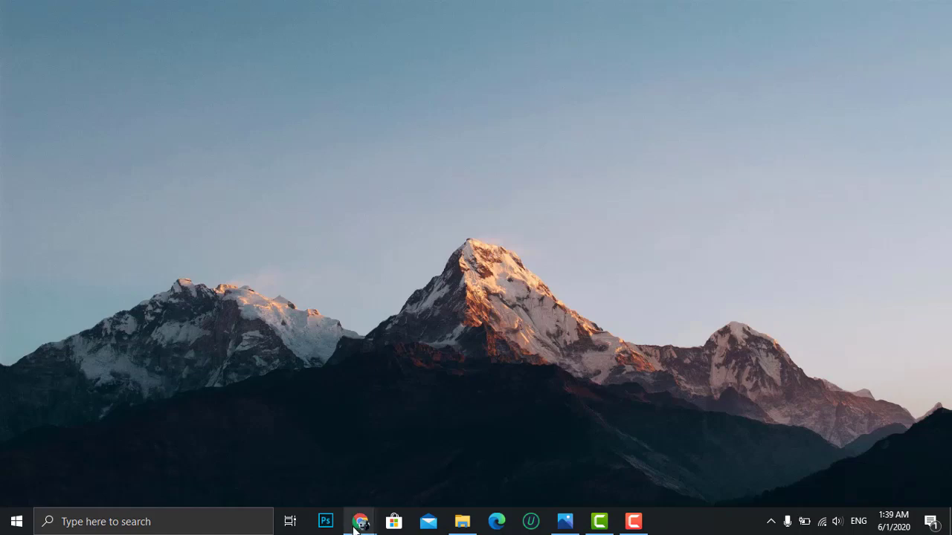
Step: Bring up the ontech190.com page in Chrome and save a full-screen screenshot of it to the Screenshots folder
mouse_move(358, 525)
click(419, 485)
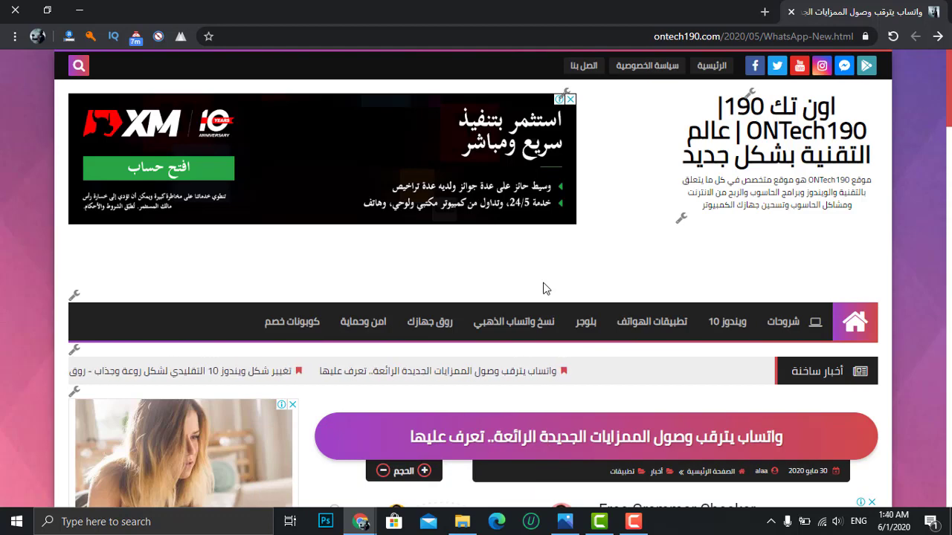
key(super+Print)
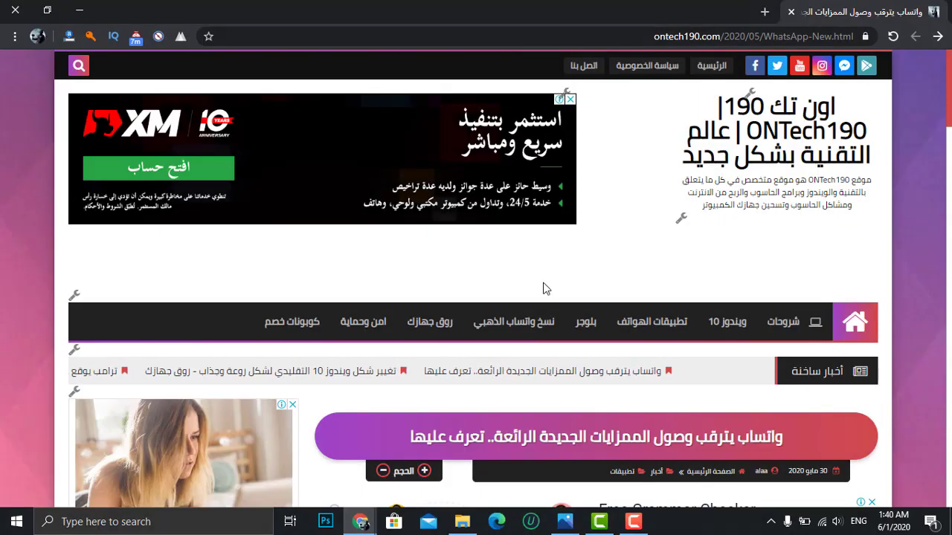
Step: Open Screenshot (64) from the Screenshots folder inside Pictures to view the capture
key(super+e)
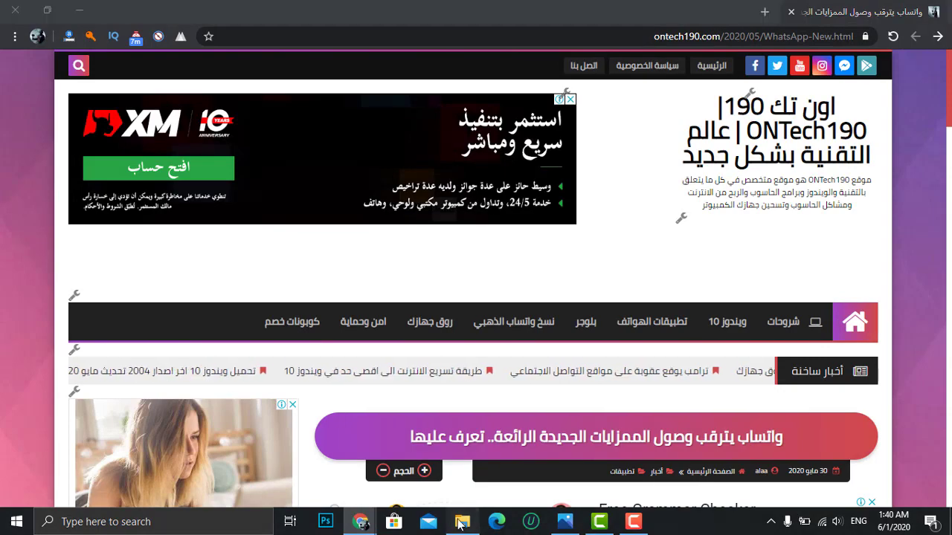
click(51, 294)
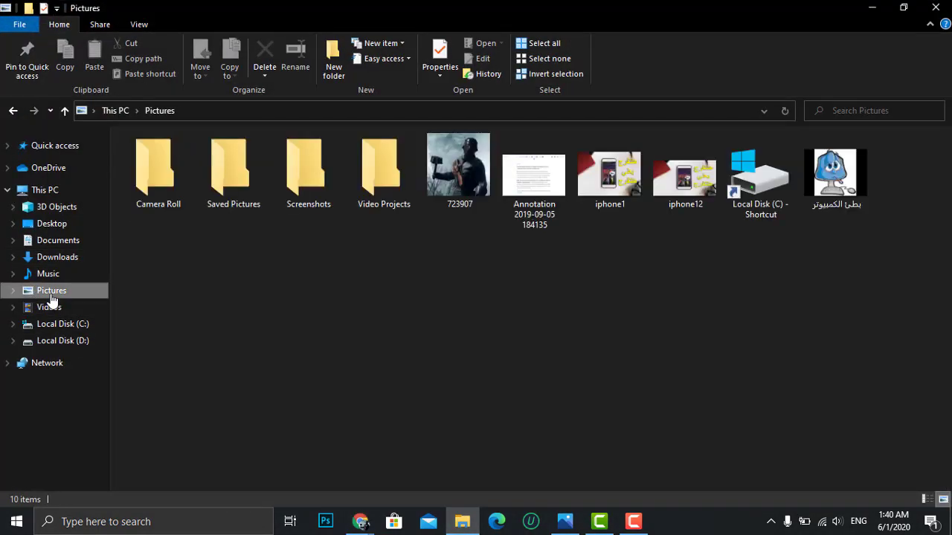
double_click(320, 200)
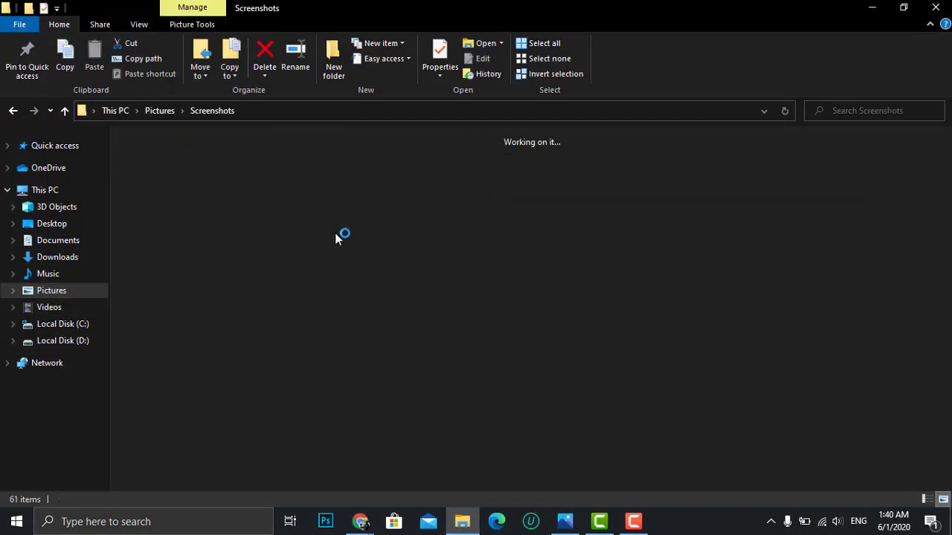
scroll(344, 270, down, 3)
click(513, 452)
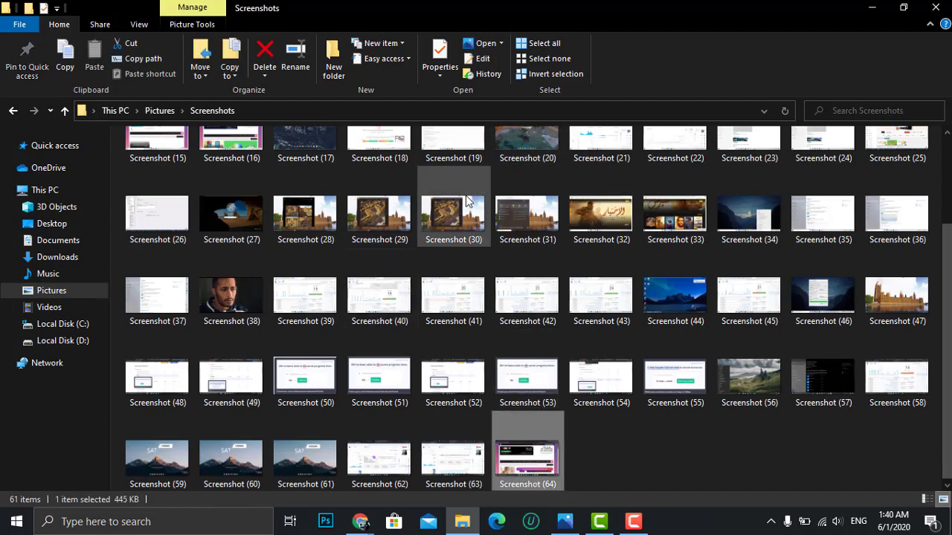
key(Return)
key(F11)
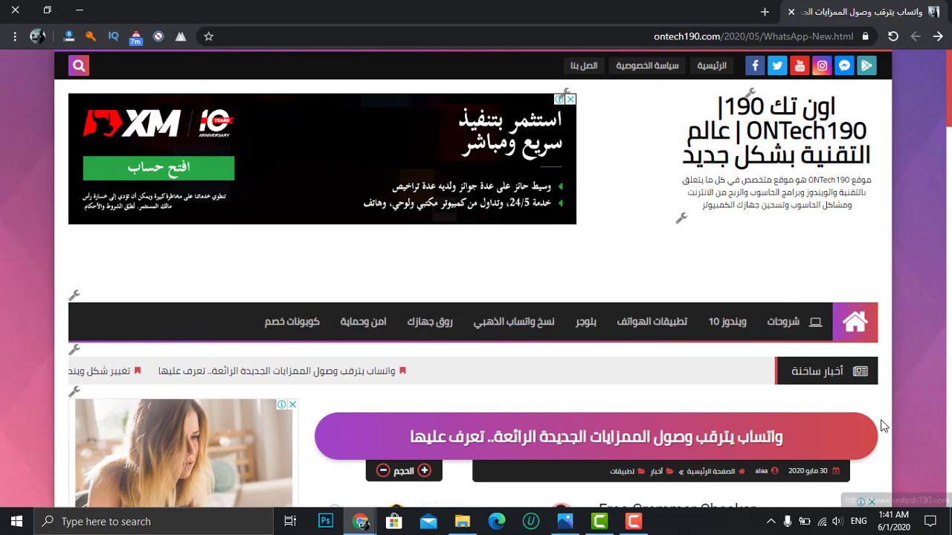
Step: Take a rectangular screen snip of the page header with the XM banner and site title, and open it in Snip & Sketch
click(930, 522)
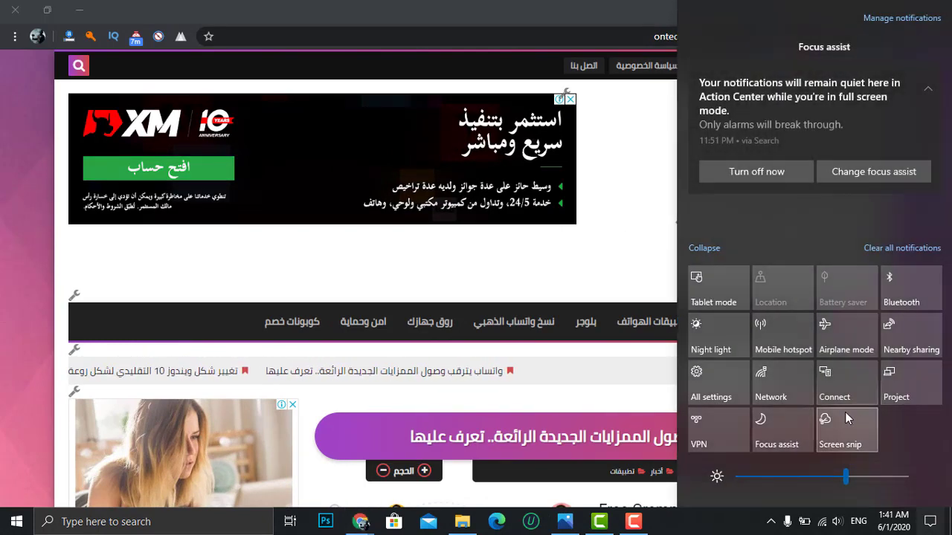
click(844, 430)
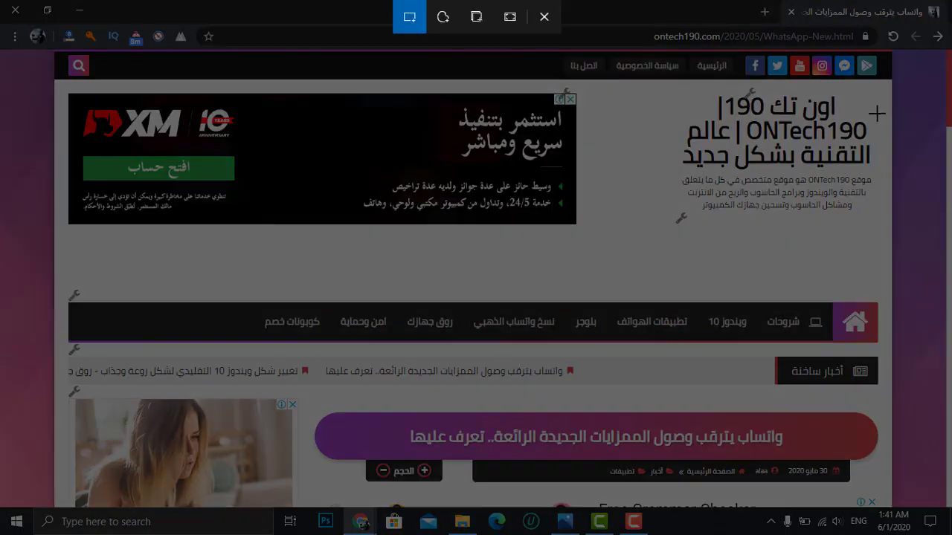
drag(876, 88, 46, 266)
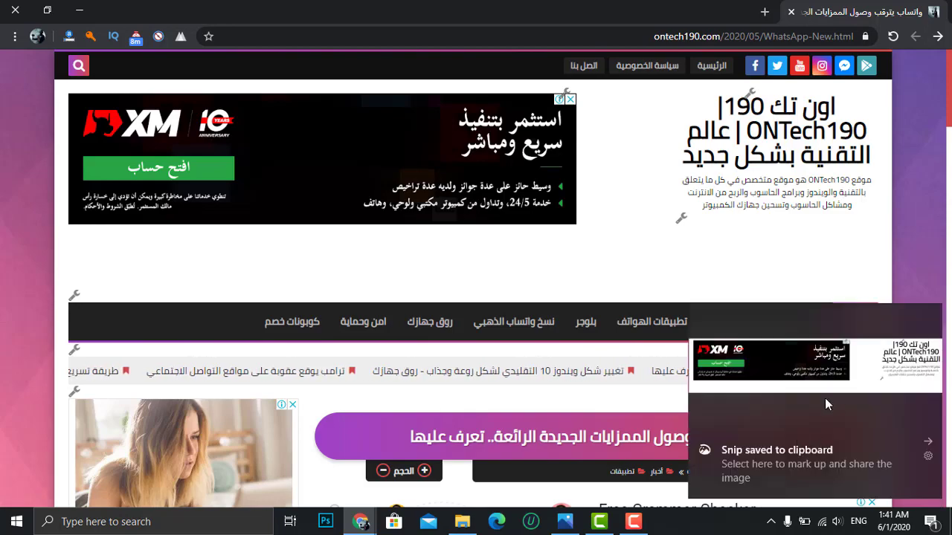
click(773, 383)
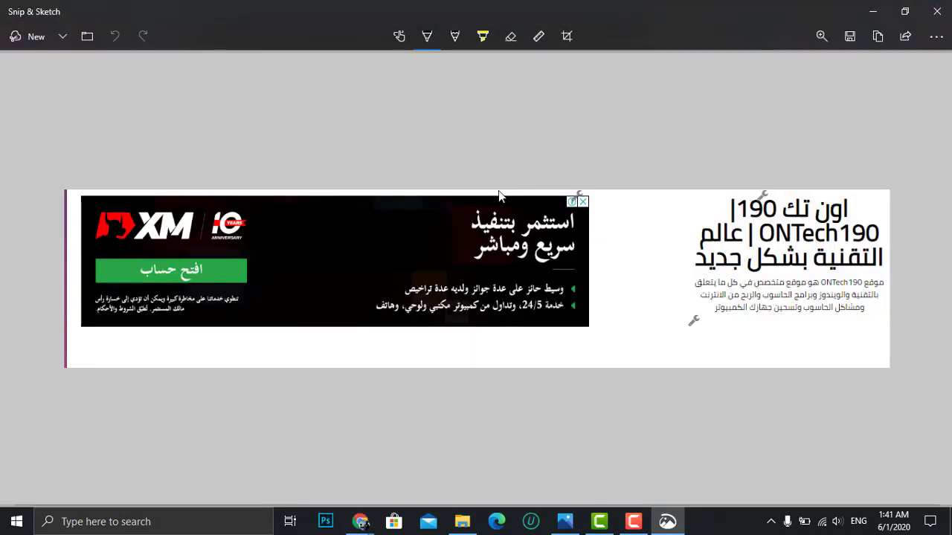
click(849, 39)
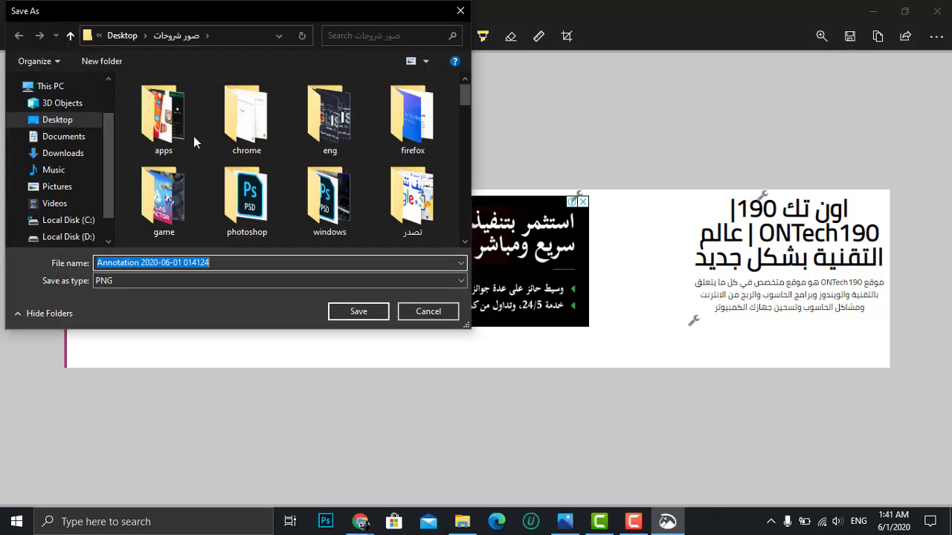
click(360, 311)
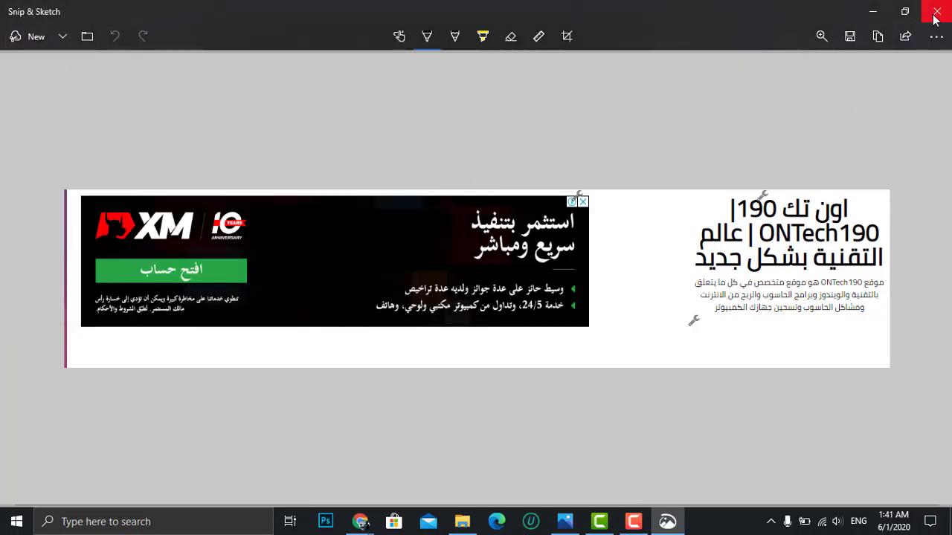
click(936, 18)
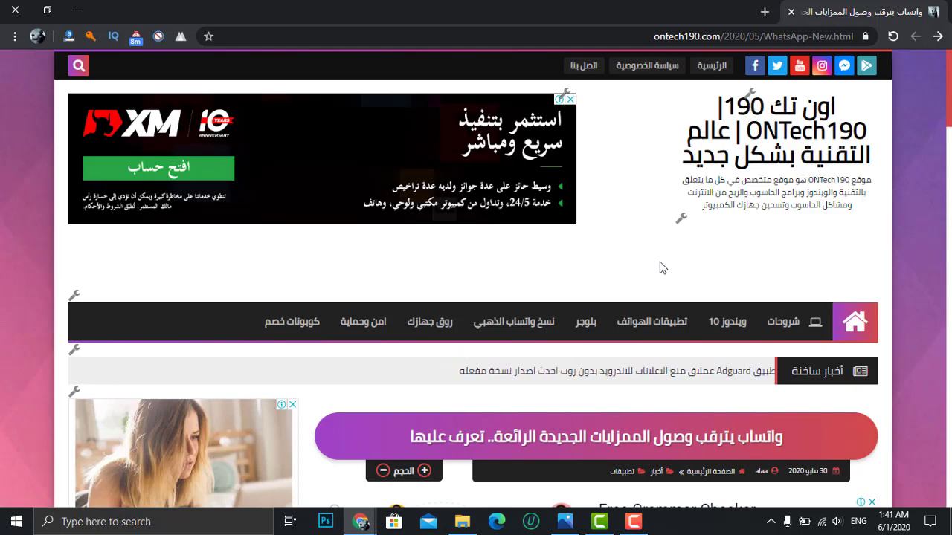
Step: Capture a rectangular snip of the site title and description block to the clipboard
key(super+shift+s)
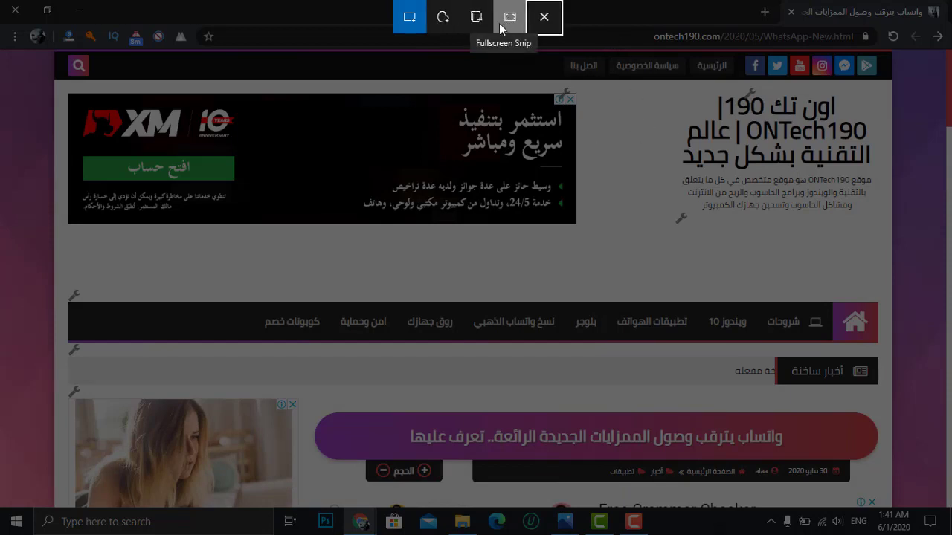
drag(669, 90, 892, 249)
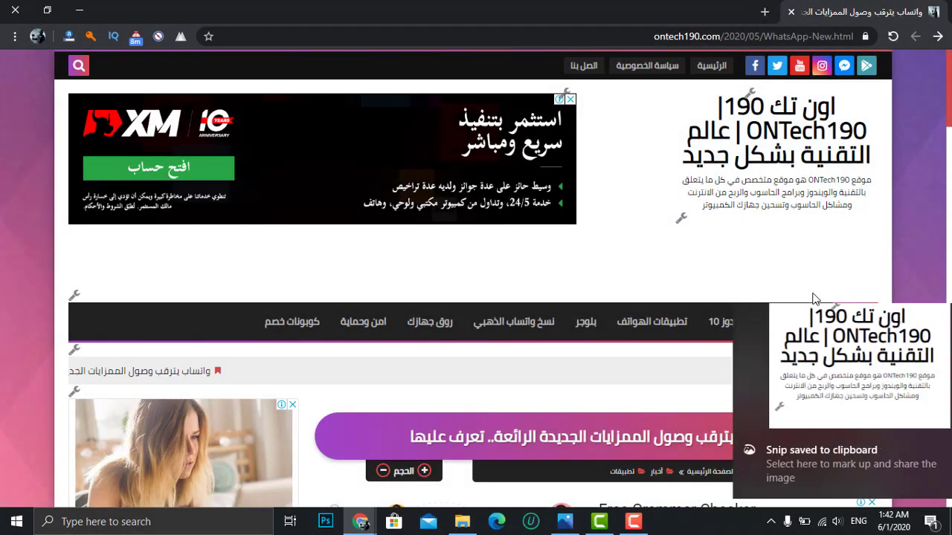
click(937, 523)
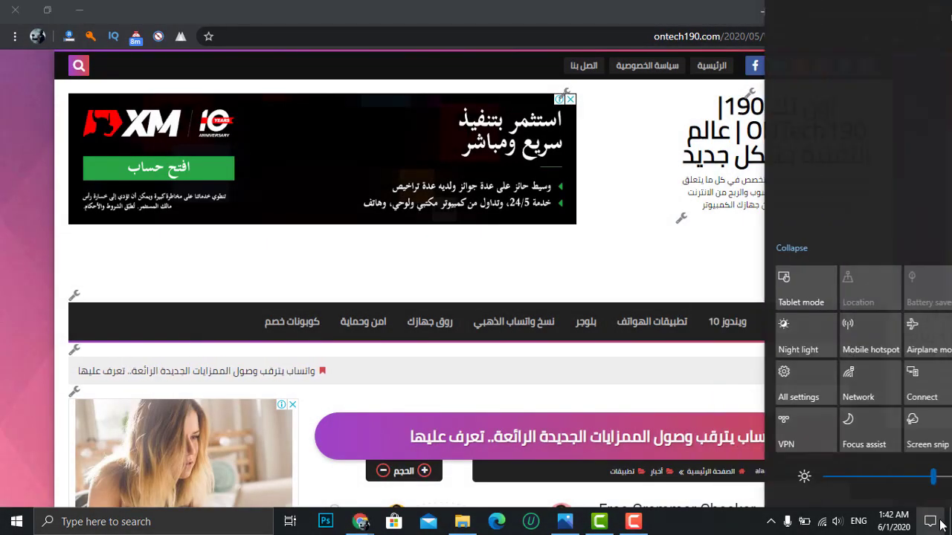
click(573, 260)
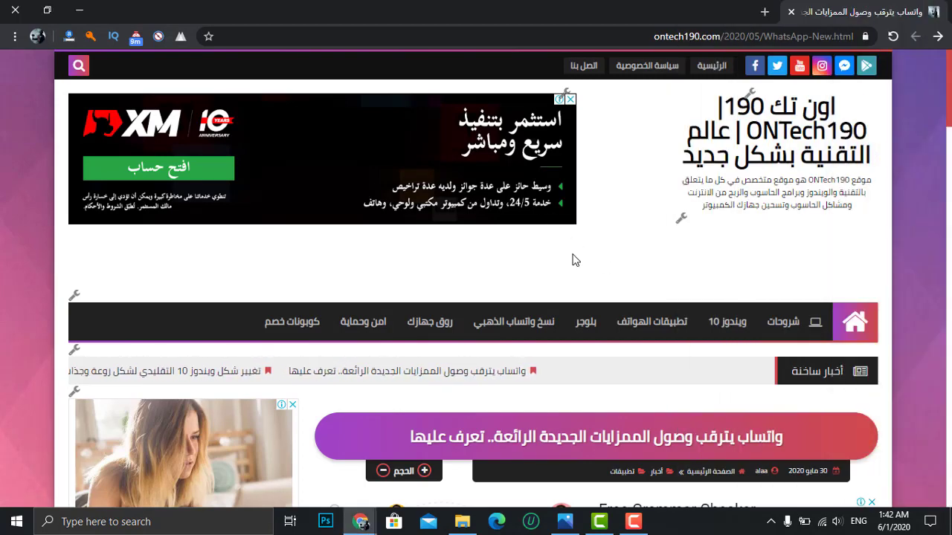
key(super+shift+s)
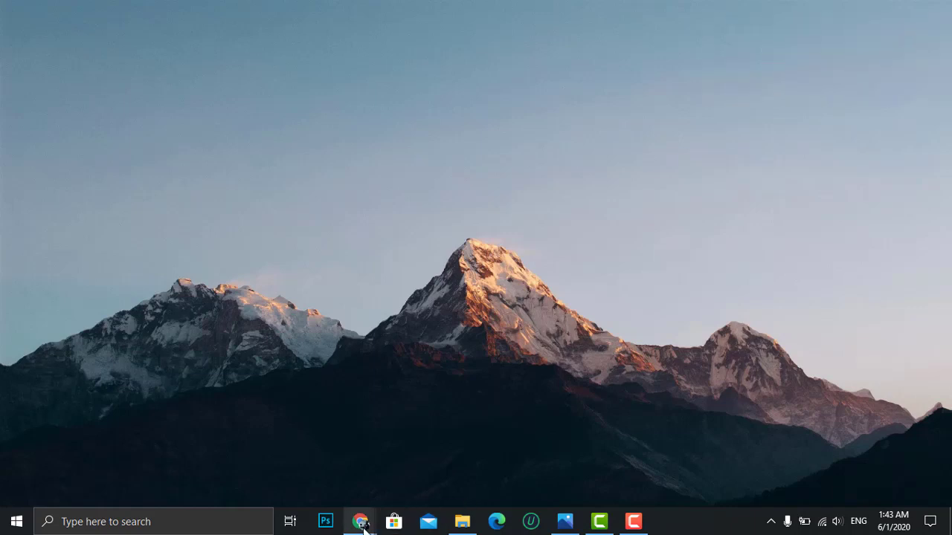
Step: Snap the ontech190.com browser window to the left half of the screen and the Screenshots folder window to the right half
mouse_move(362, 523)
click(435, 462)
drag(235, 16, 2, 117)
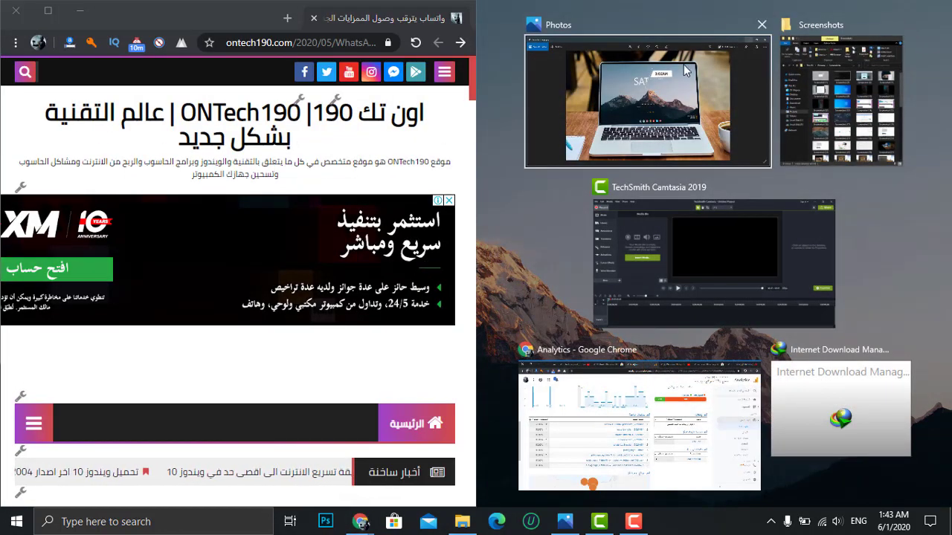
click(663, 177)
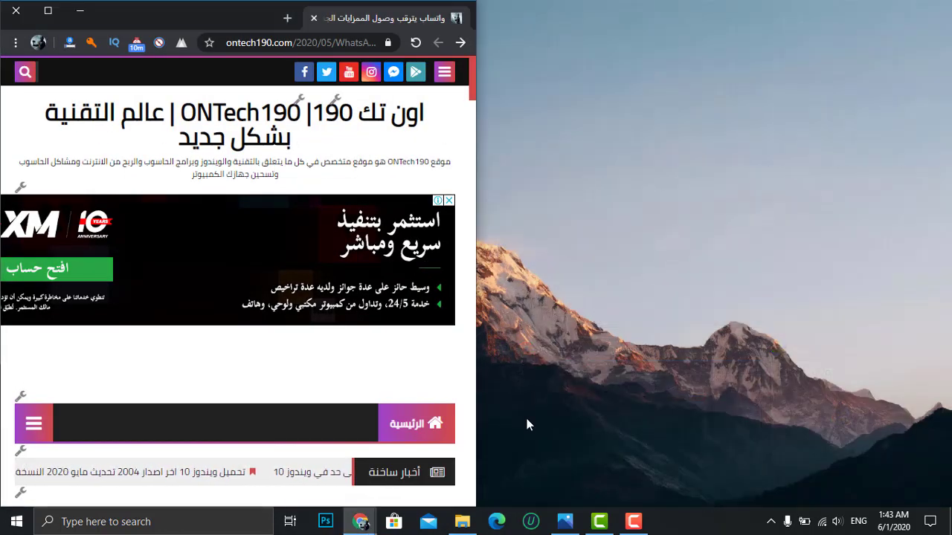
click(462, 521)
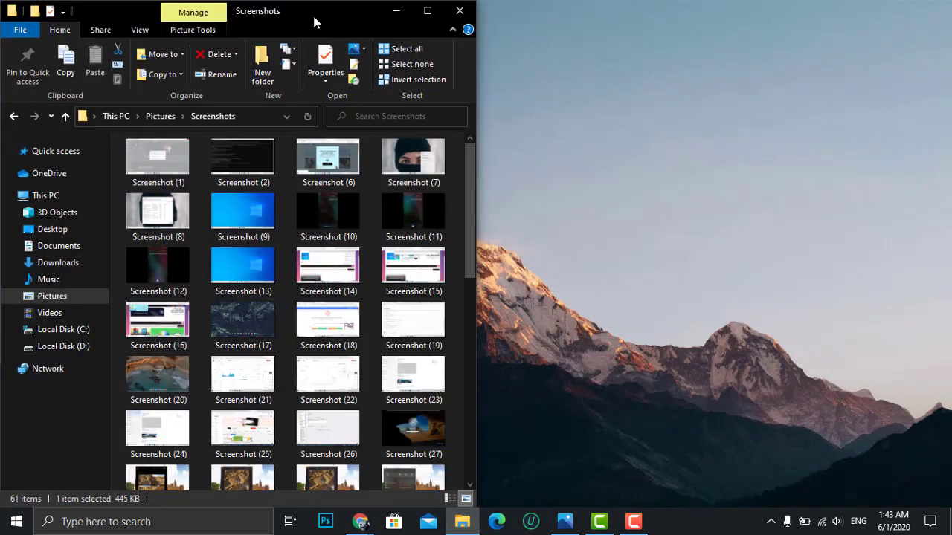
drag(314, 22, 950, 179)
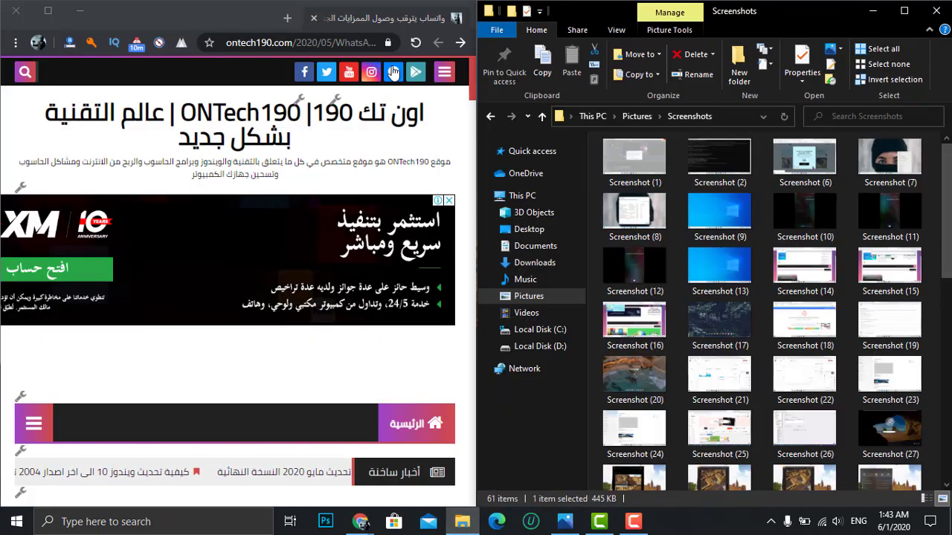
Step: Unsnap the ontech190.com browser window and maximize it
click(234, 28)
mouse_move(235, 28)
mouse_down()
mouse_move(449, 129)
mouse_move(435, 122)
mouse_up()
double_click(384, 118)
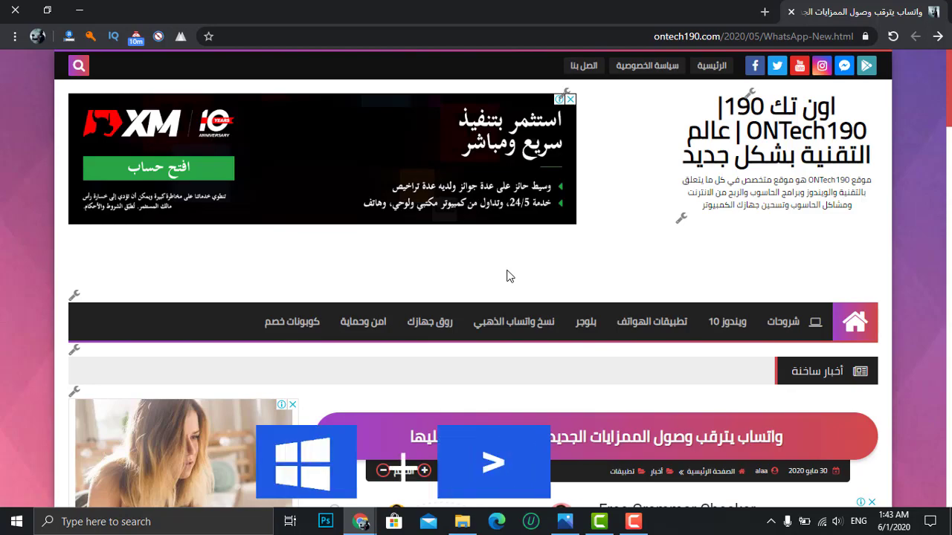
Step: Cycle the browser window between the right and left halves of the screen, ending on the left half
key(super+Right)
key(super+Right)
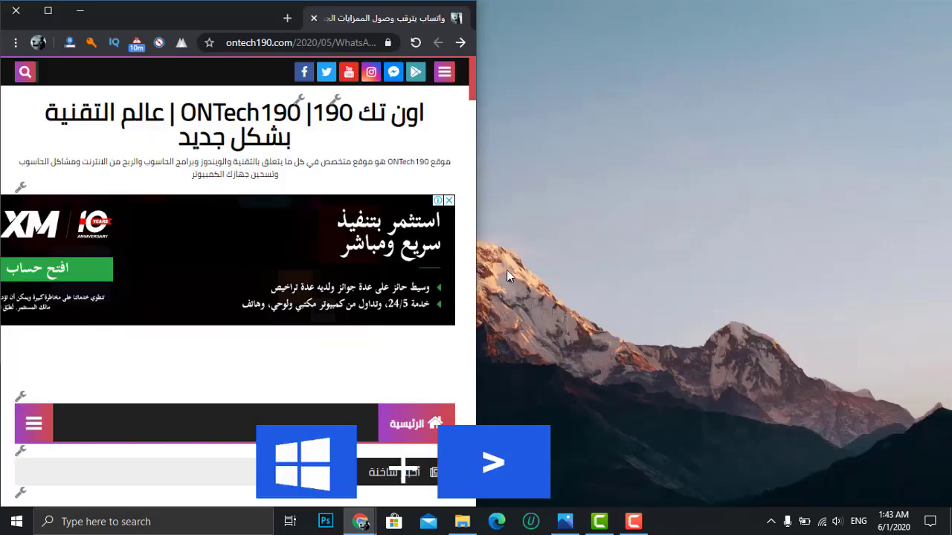
key(super+Left)
key(super+Left)
key(super+Right)
key(super+Right)
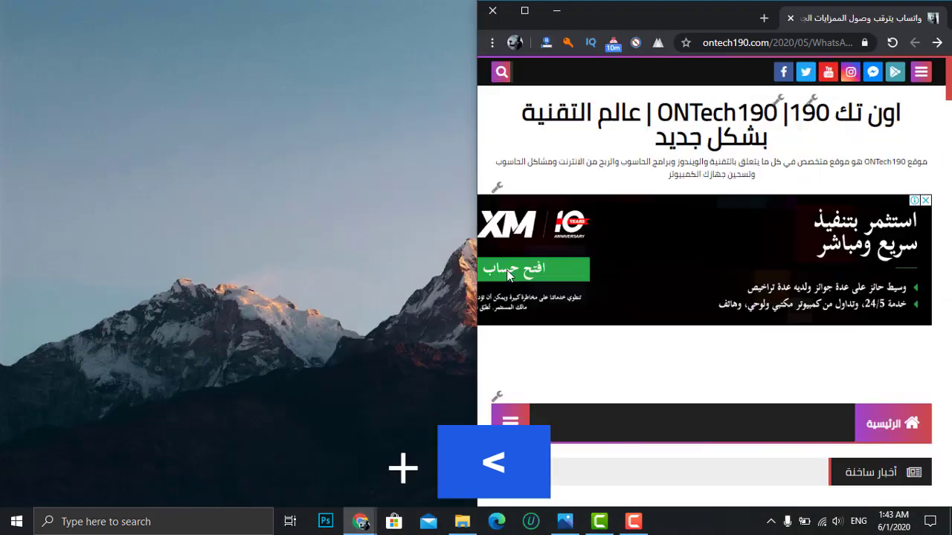
key(super+Left)
key(super+Left)
Step: Shrink the browser window to the upper-left quarter, shift it to the lower-left quarter, and return it to the left half
key(super+Up)
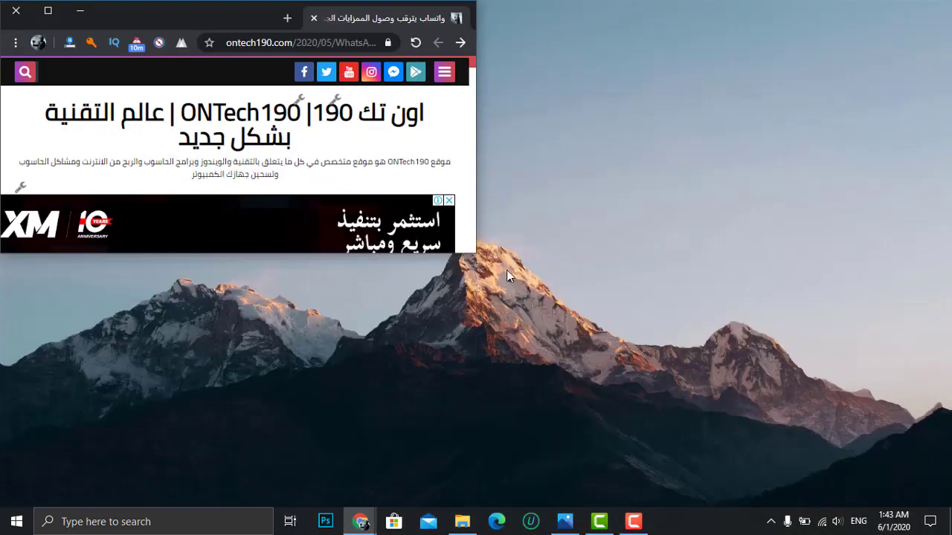
key(super+Down)
key(super+Down)
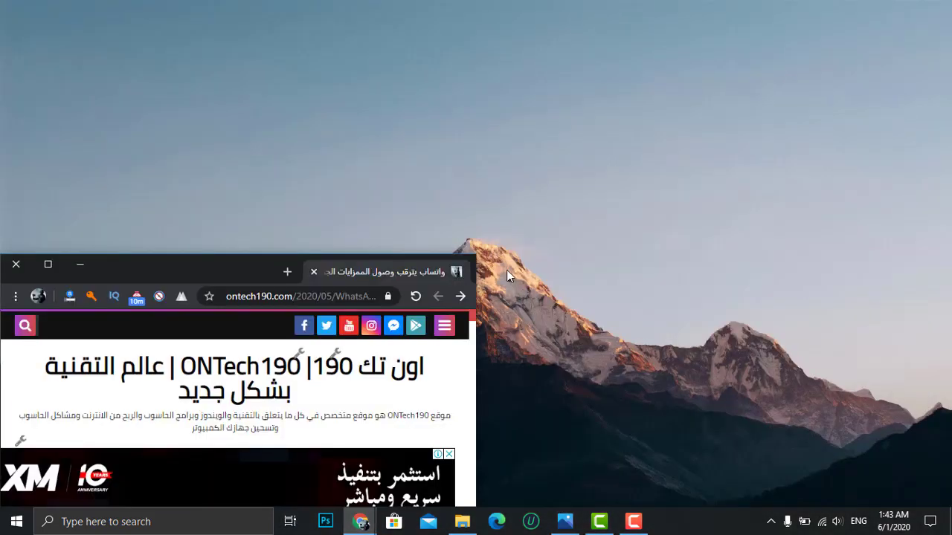
key(super+Up)
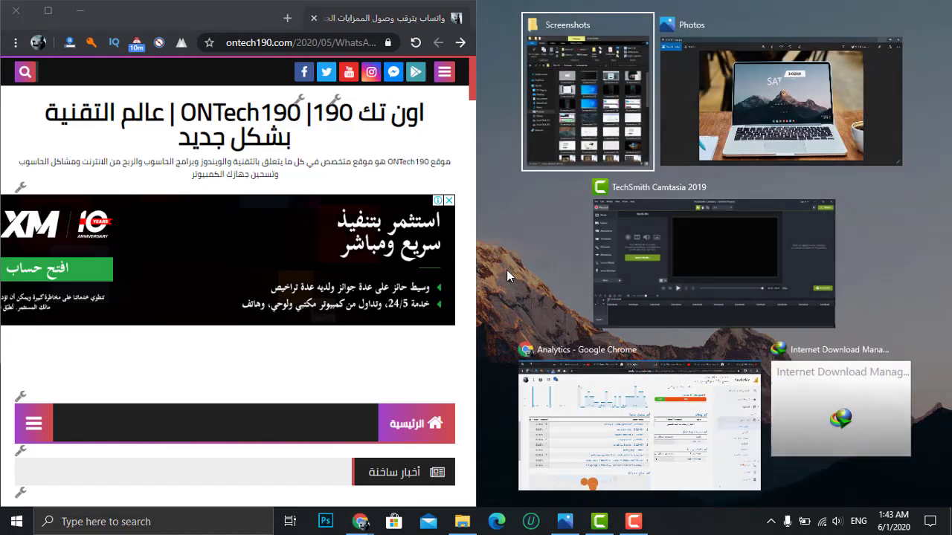
Step: Place the Photos window beside the browser, switch it to the left half and back to the right, and refocus the browser
click(753, 116)
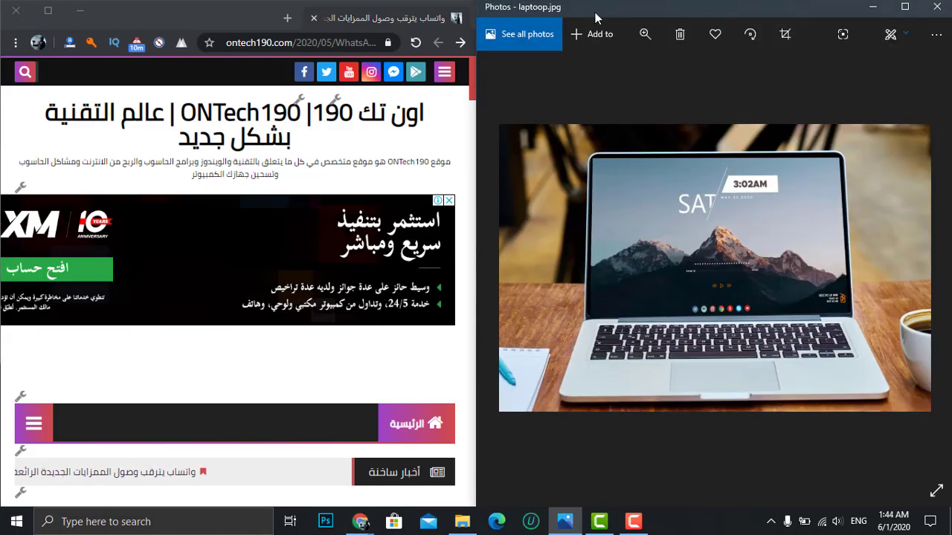
key(super+Left)
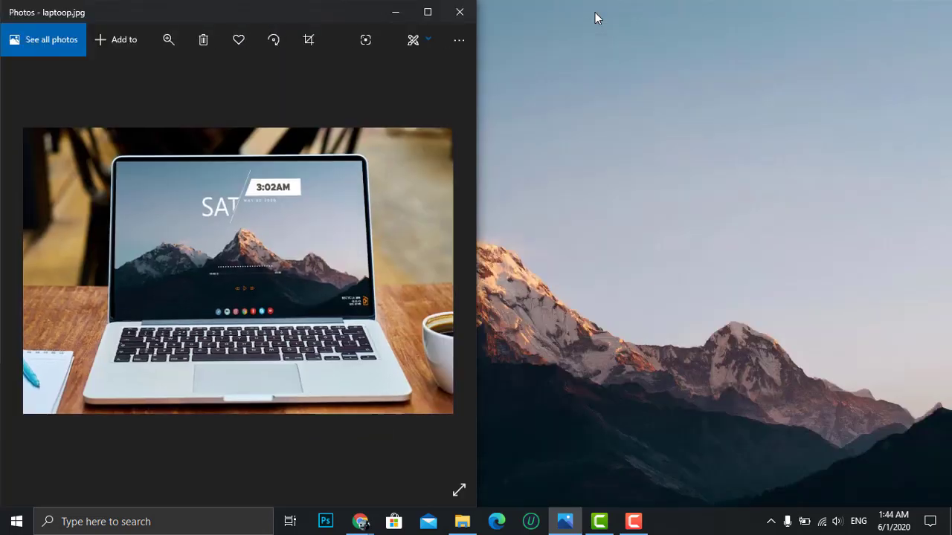
key(super+Right)
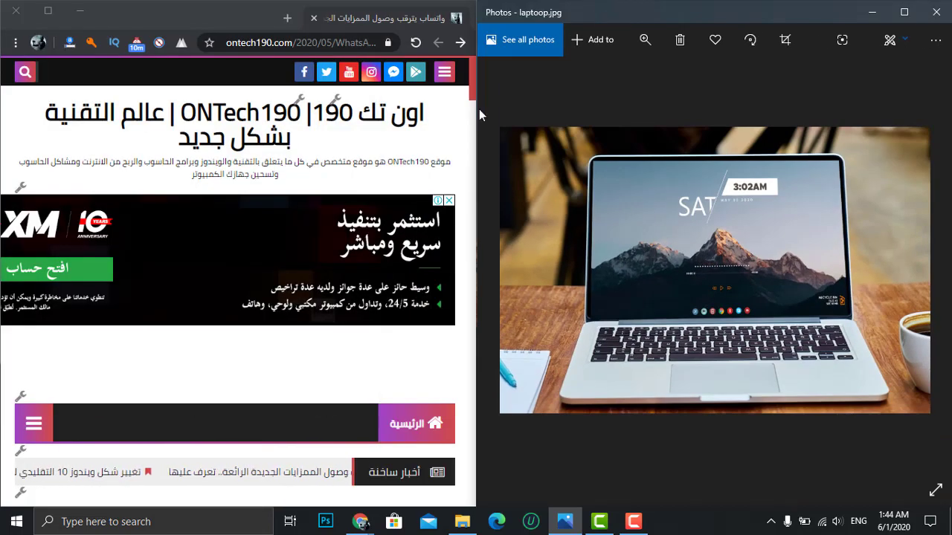
click(381, 180)
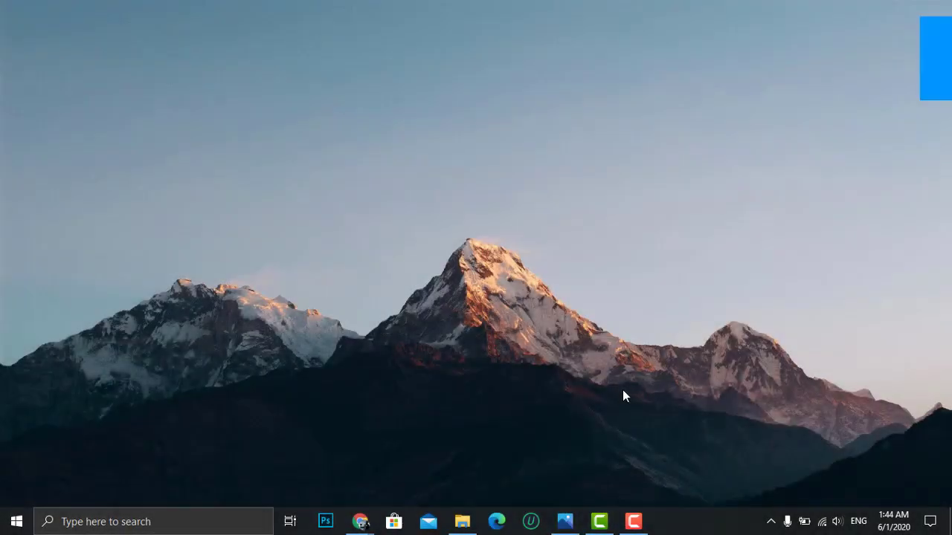
Step: Bring up the Screenshots folder in File Explorer and open the name of Screenshot (64) for editing, leaving it as is
click(462, 522)
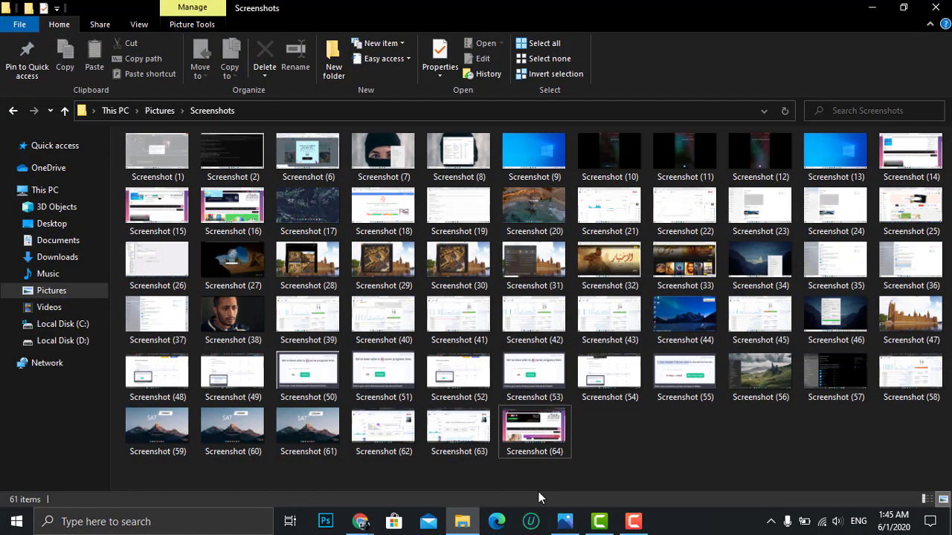
click(537, 447)
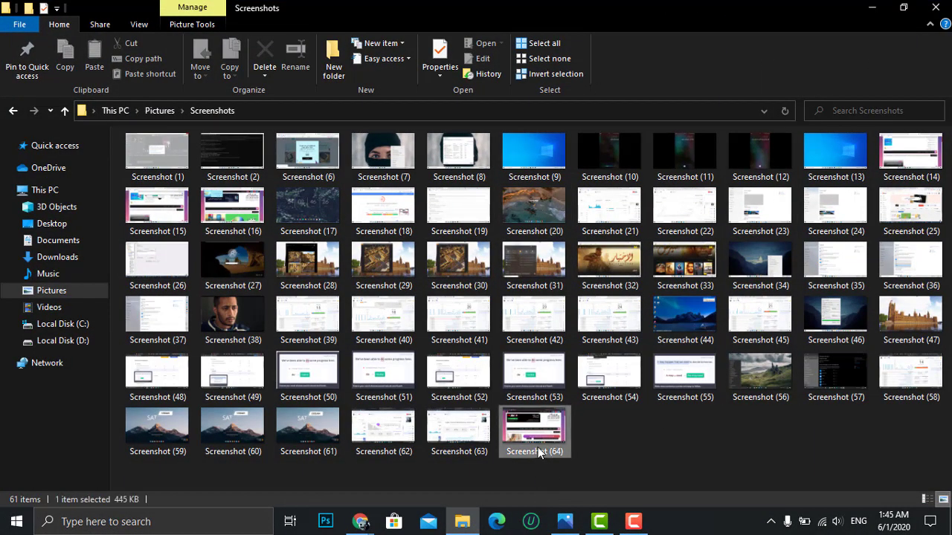
right_click(538, 447)
click(584, 476)
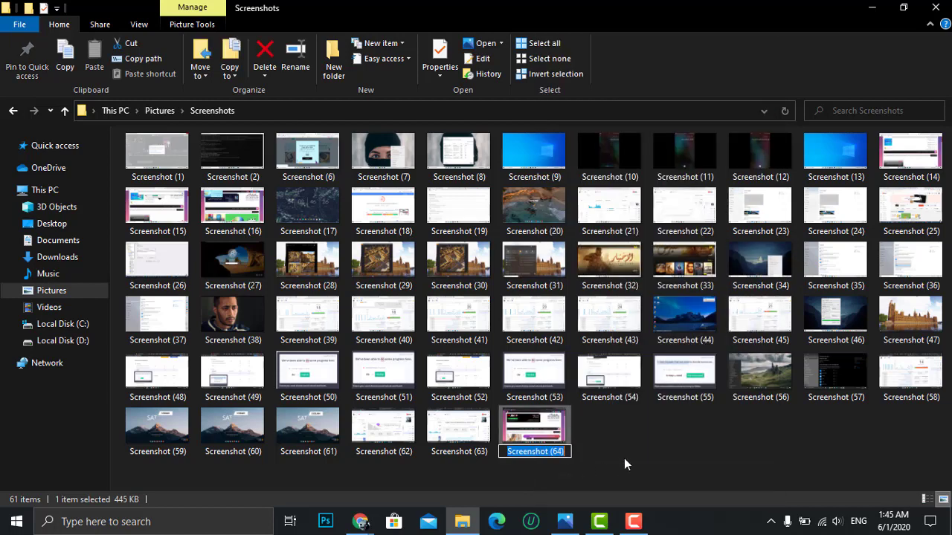
click(629, 457)
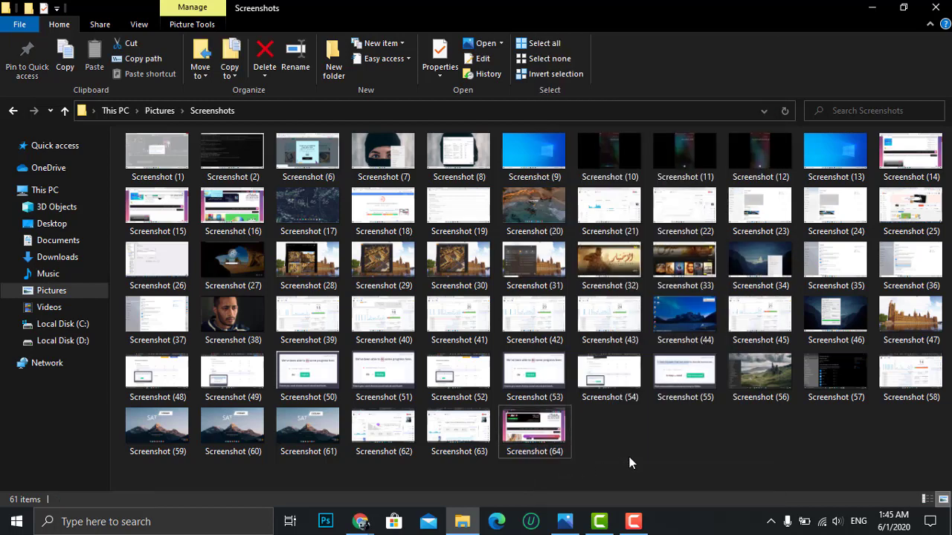
Step: Rename the file Screenshot (64) to f2ds
click(528, 452)
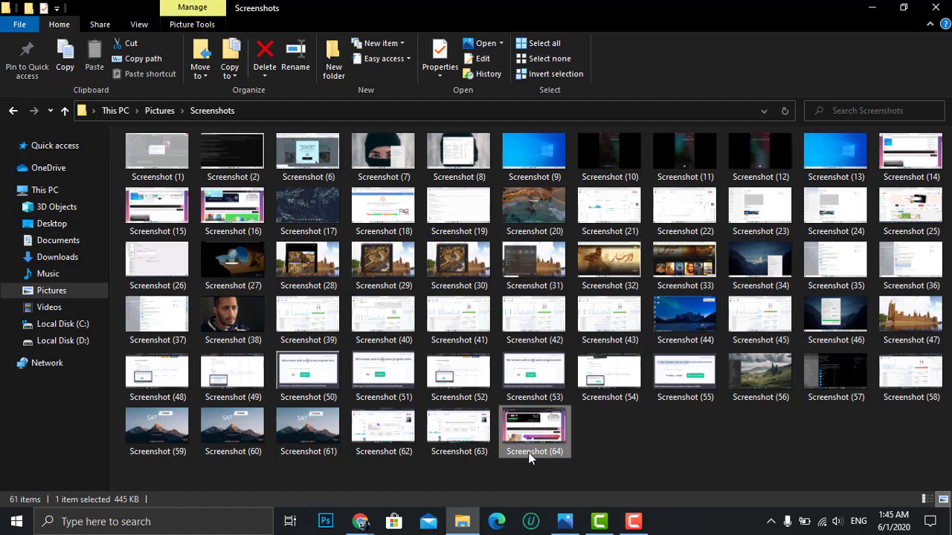
key(F2)
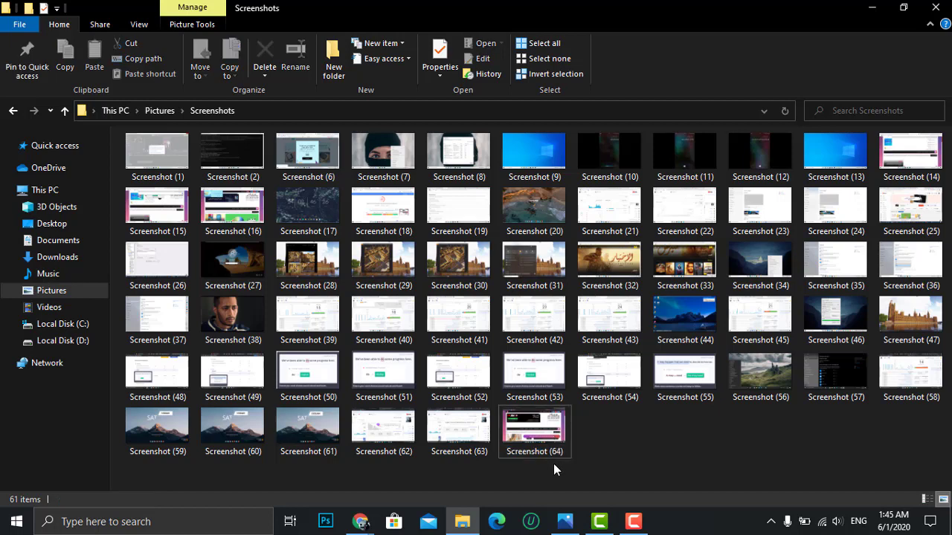
click(550, 446)
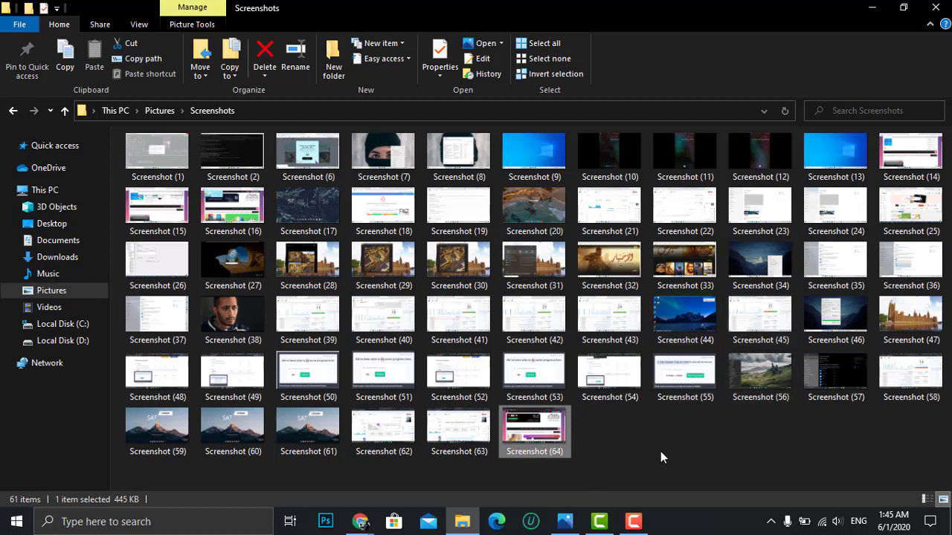
key(F2)
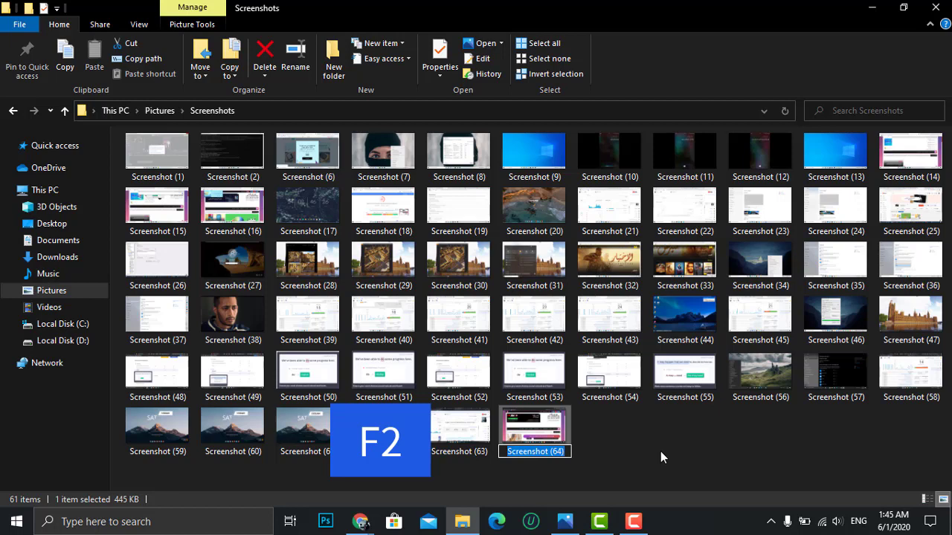
text(f2ds)
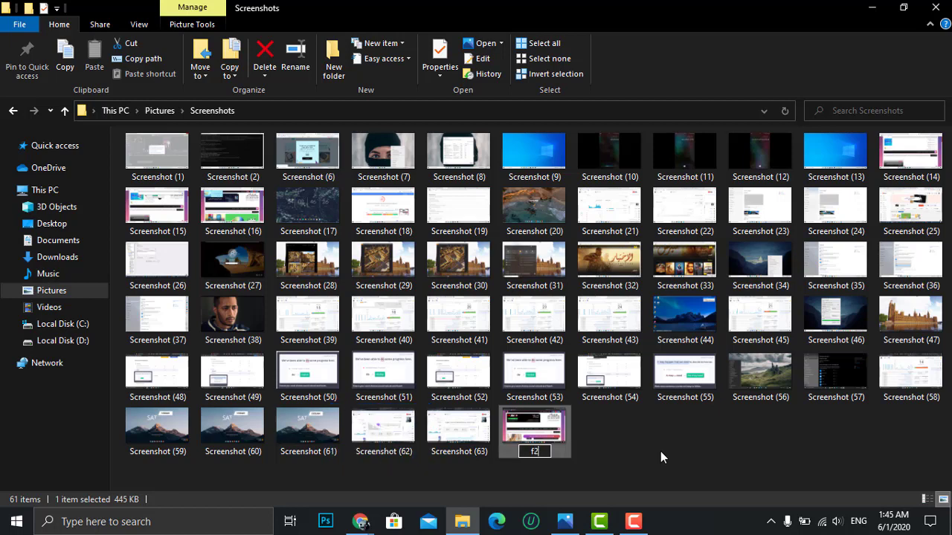
click(662, 452)
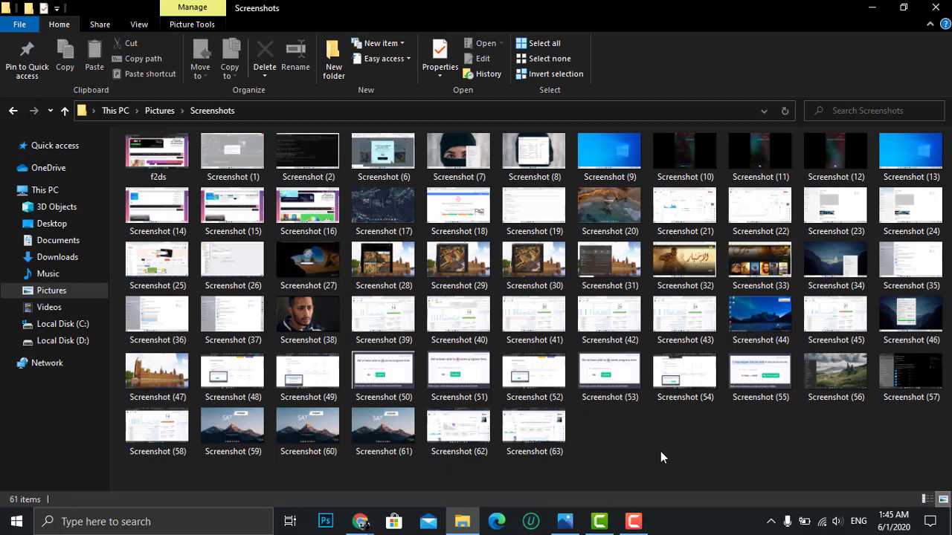
Step: Open the name of Screenshot (63) for editing and select its whole text
click(559, 449)
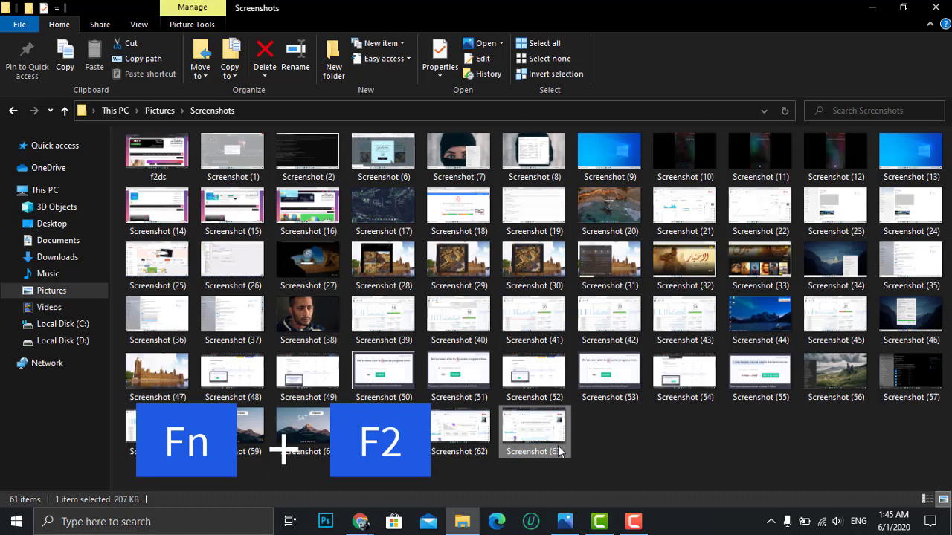
key(F2)
click(559, 451)
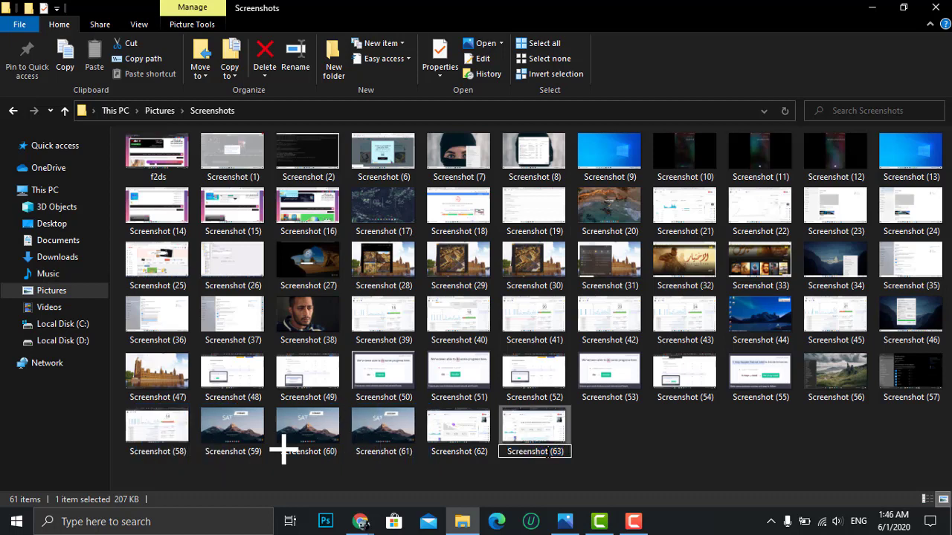
double_click(520, 451)
drag(509, 452, 567, 451)
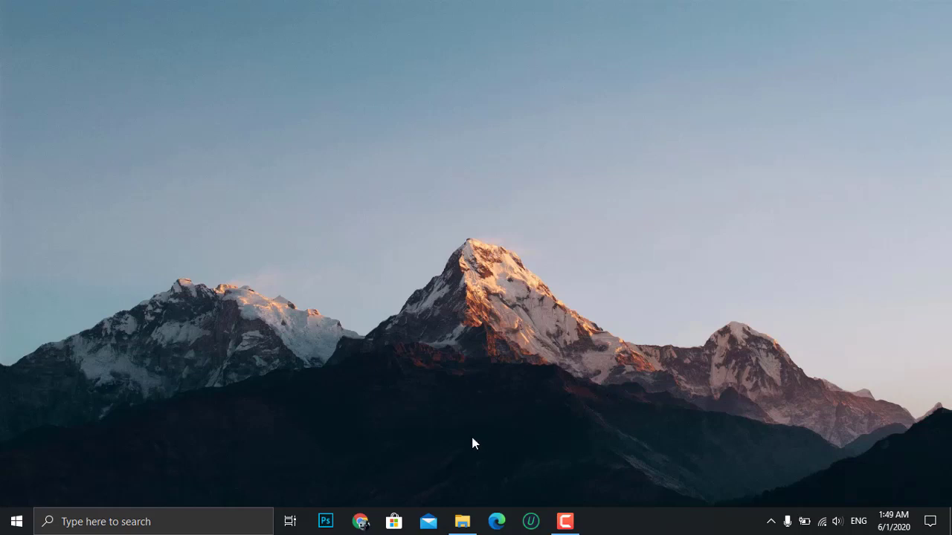
Step: Create a third virtual desktop and open a File Explorer window on it
click(290, 520)
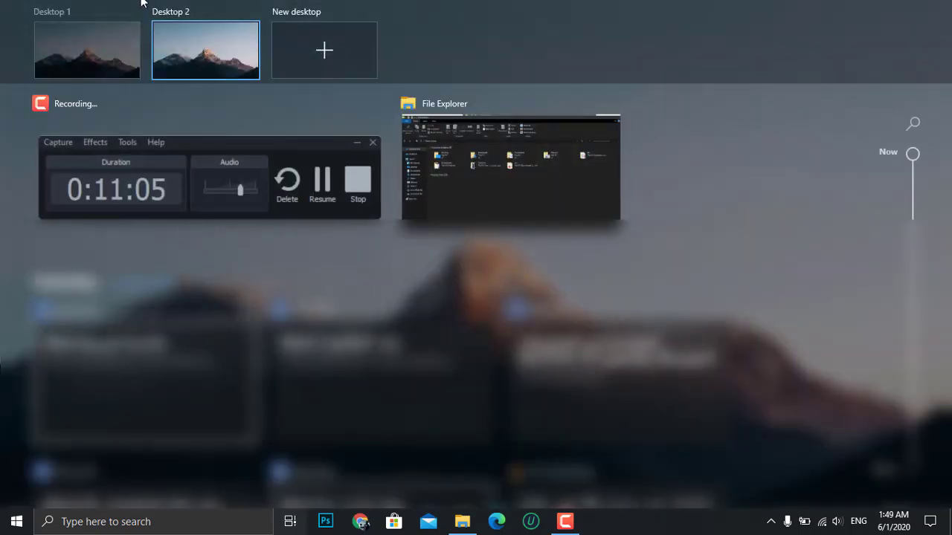
click(310, 45)
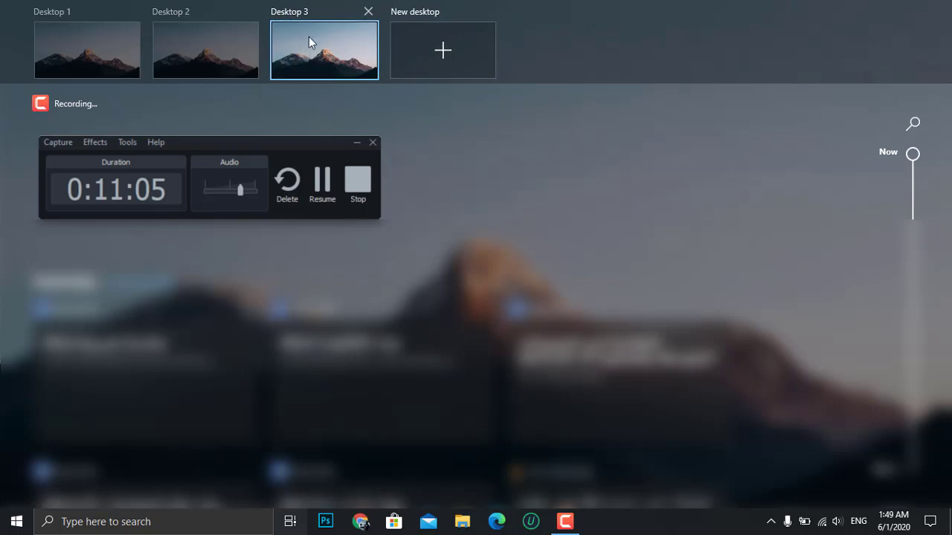
click(309, 38)
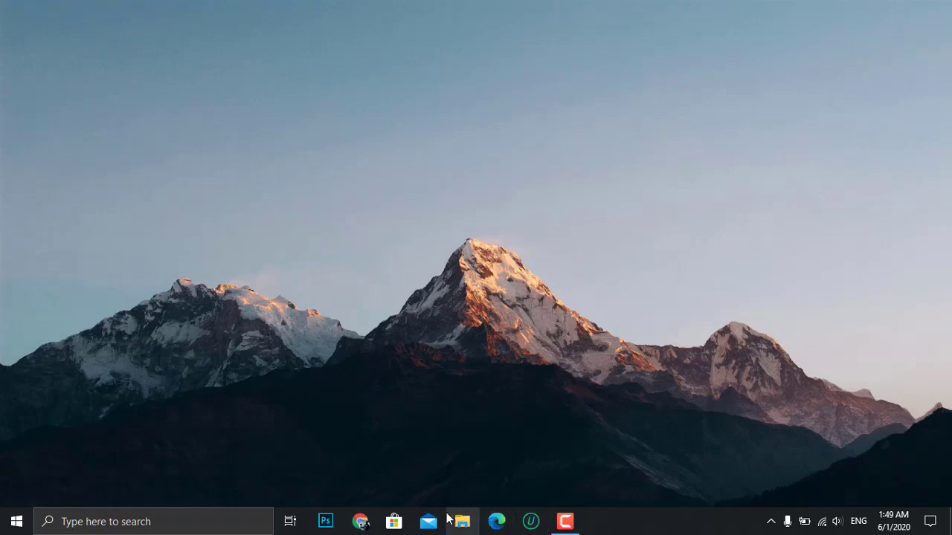
click(471, 522)
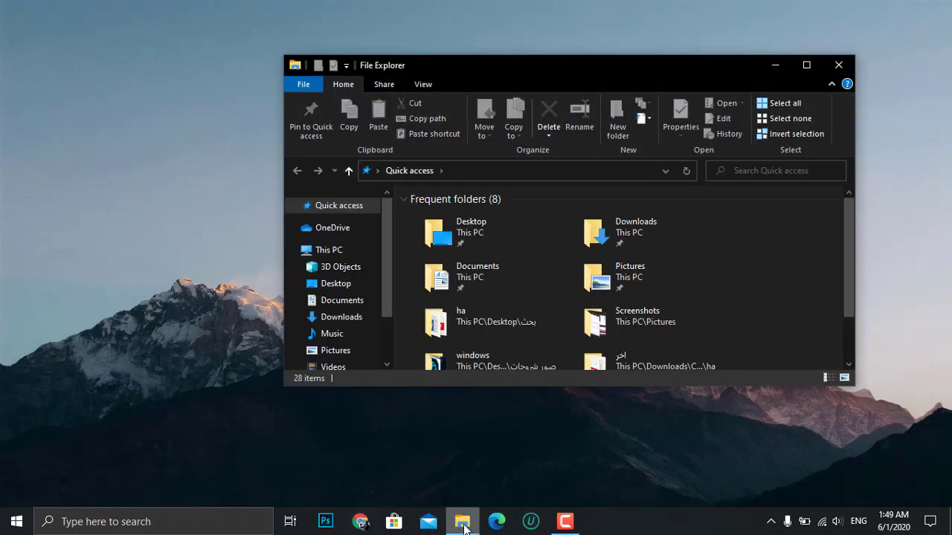
drag(559, 68, 530, 59)
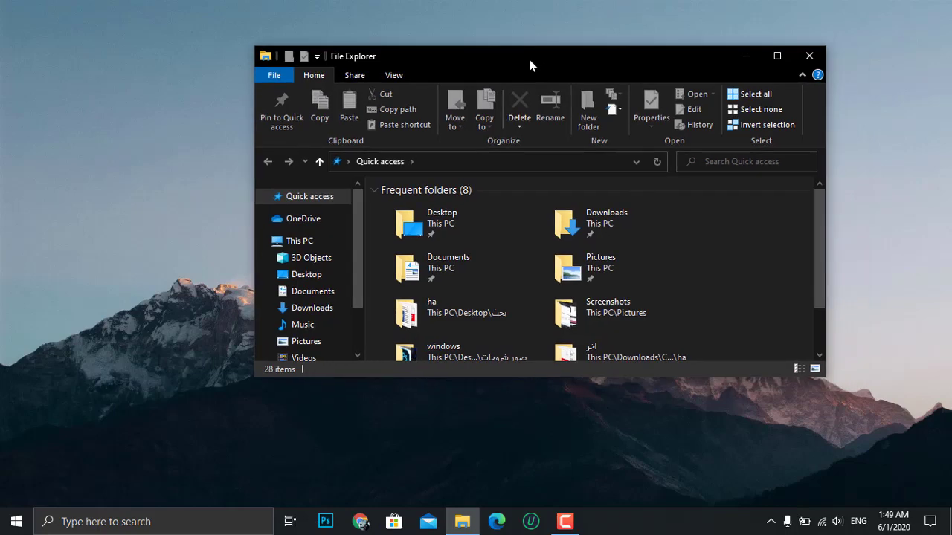
Step: Switch to Desktop 2 and back to Desktop 3, and shift the File Explorer window there slightly
click(290, 522)
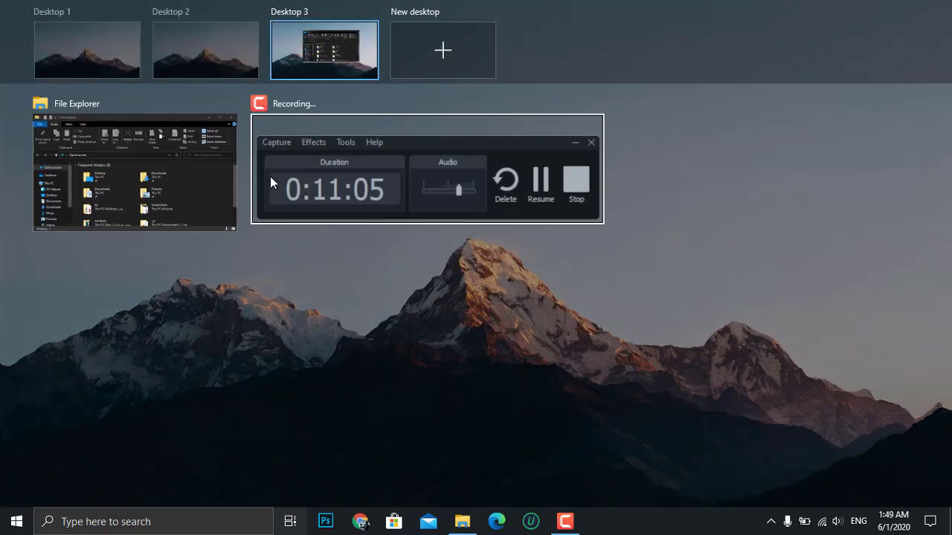
click(218, 64)
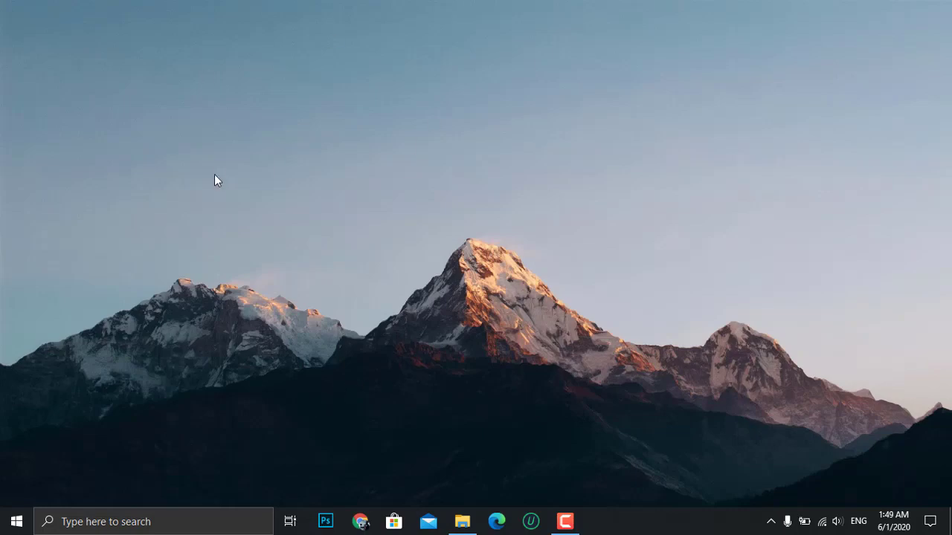
click(283, 531)
click(339, 43)
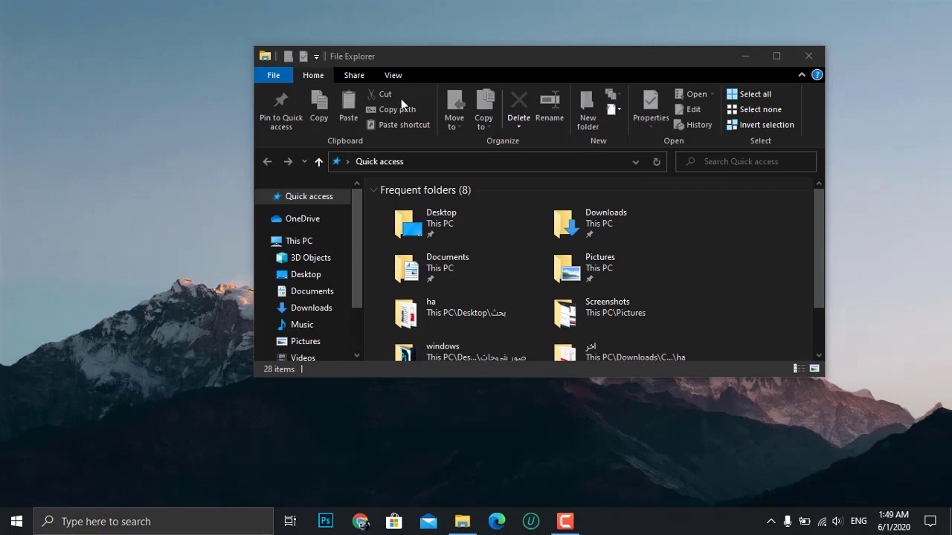
drag(406, 53, 365, 65)
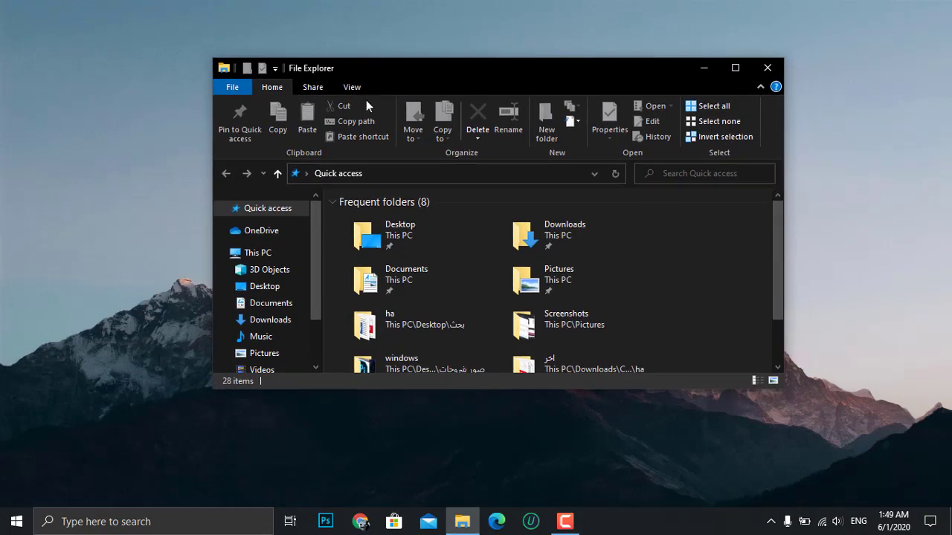
Step: Create a fourth virtual desktop and switch to it
click(290, 521)
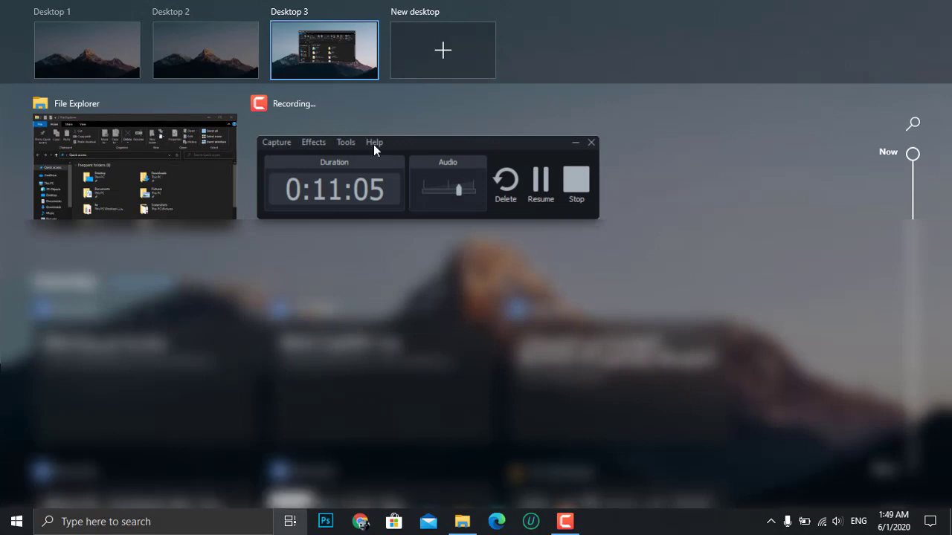
click(429, 44)
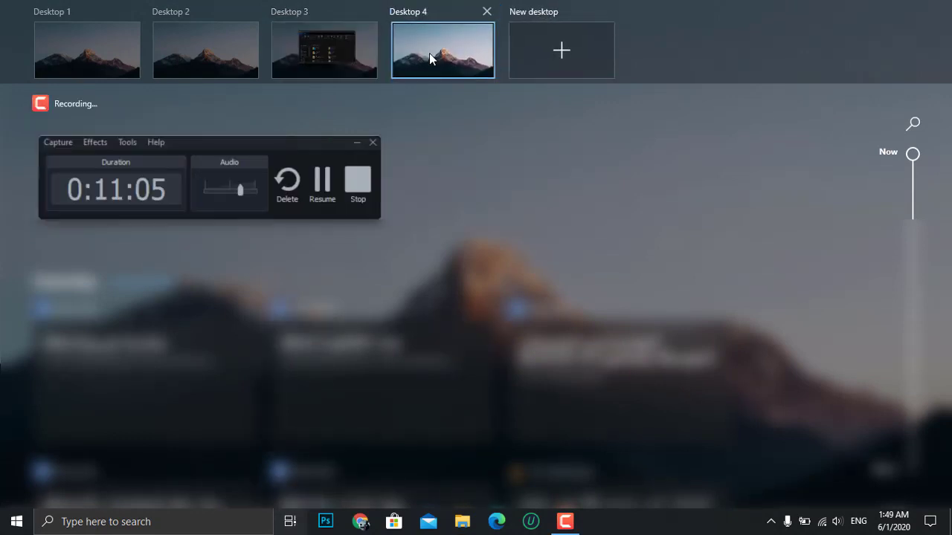
click(430, 53)
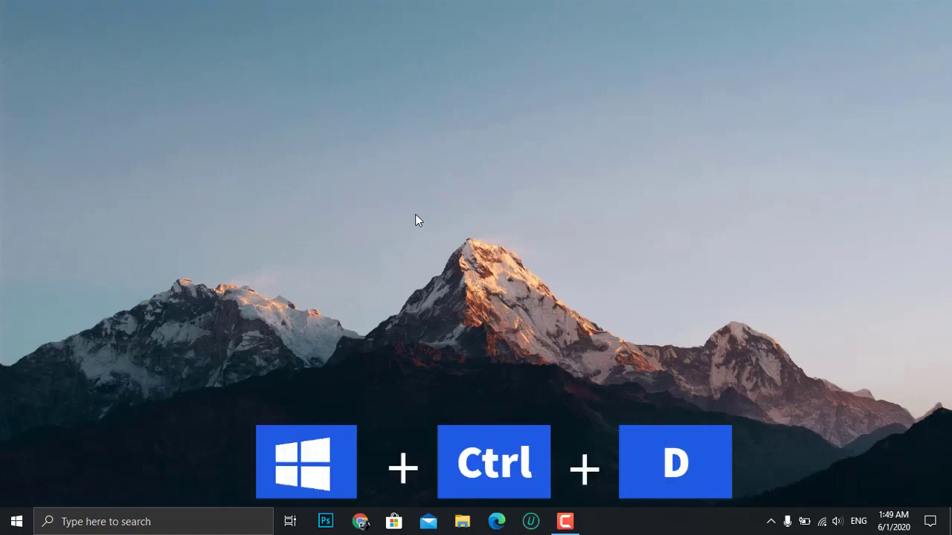
Step: Create three more virtual desktops and go to Desktop 7 from the overview of all desktops
key(super+ctrl+d)
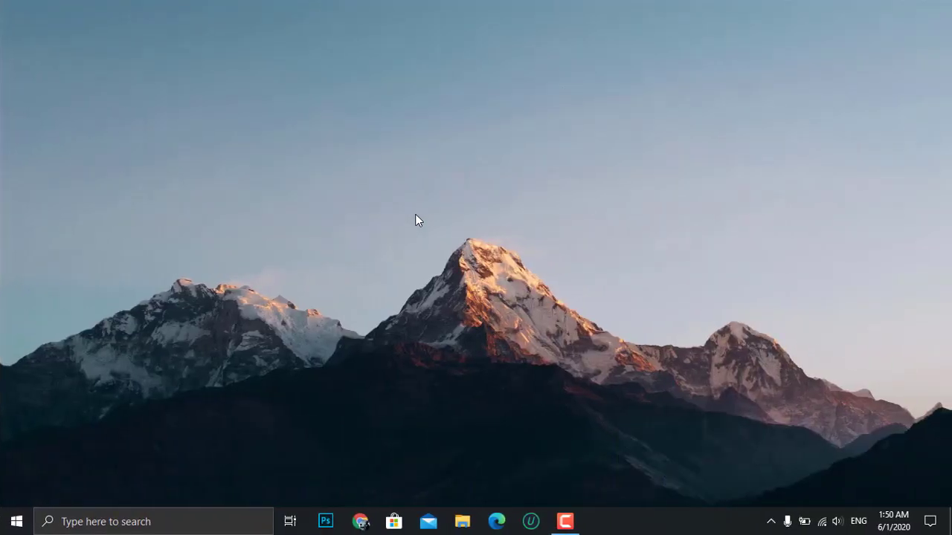
key(super+ctrl+Right)
key(super+ctrl+Right)
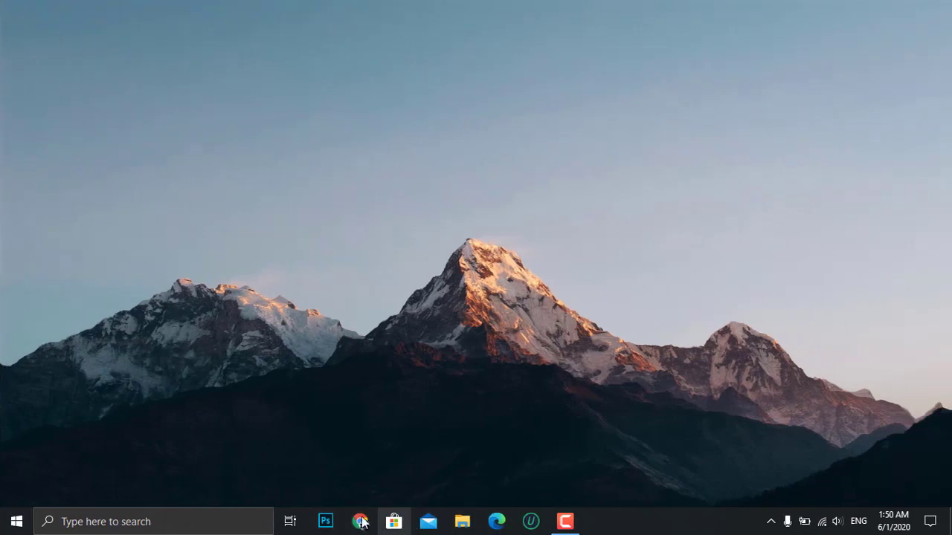
click(291, 522)
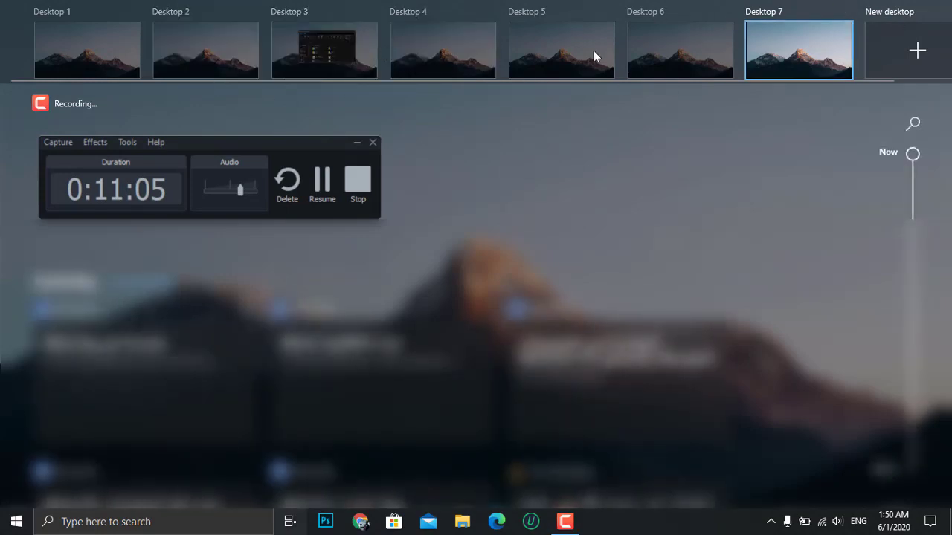
click(765, 61)
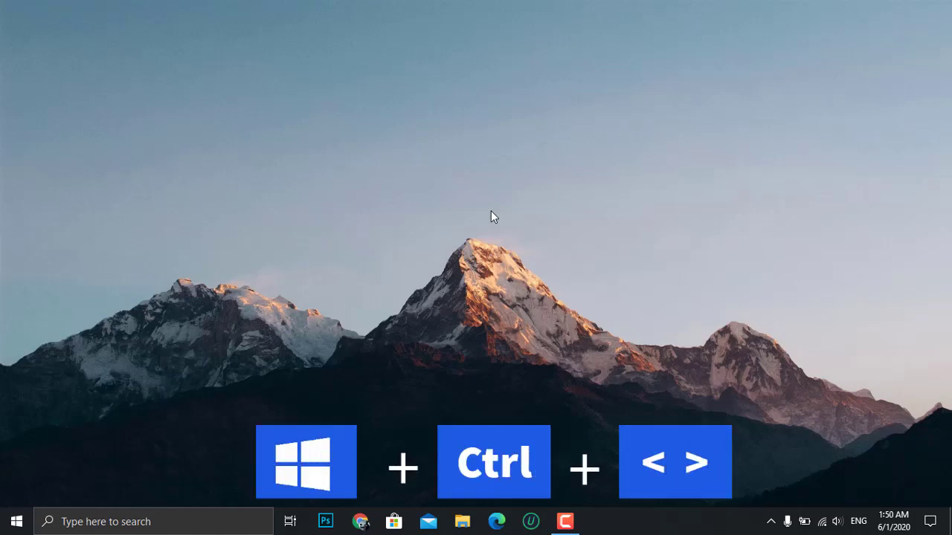
Step: Flip back and forth between neighbouring virtual desktops, including the one with the File Explorer window
key(ctrl+super+Right)
key(ctrl+super+Right)
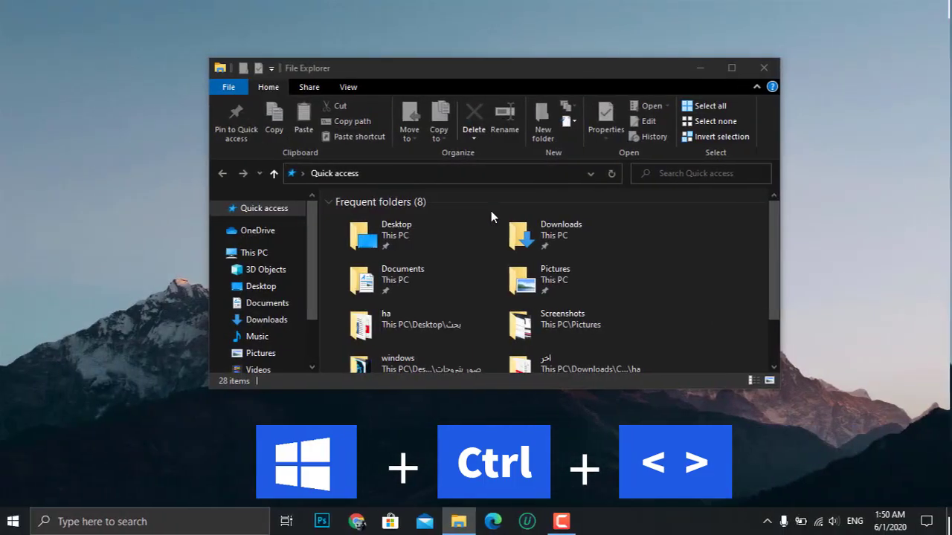
key(ctrl+super+Left)
key(ctrl+super+Right)
key(ctrl+super+Left)
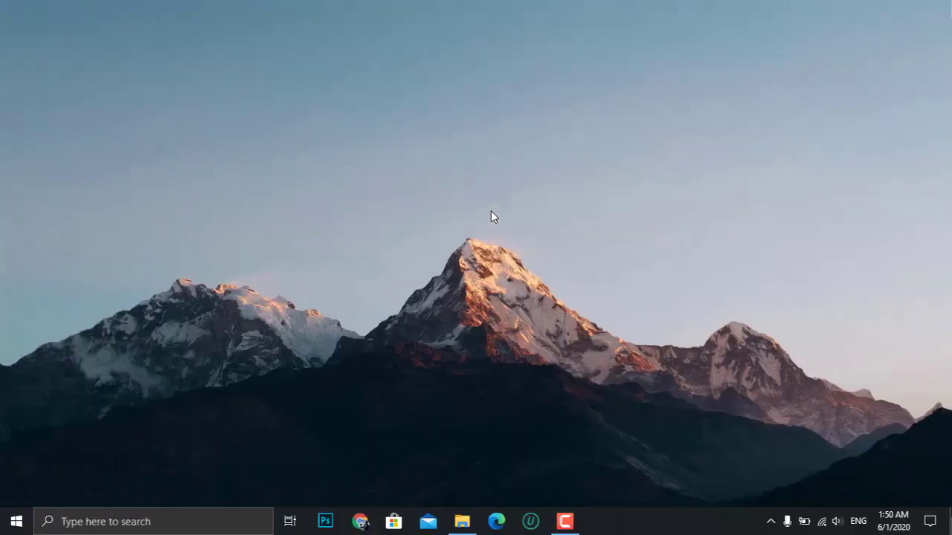
key(ctrl+super+Right)
key(ctrl+super+Left)
key(ctrl+super+Right)
key(ctrl+super+Right)
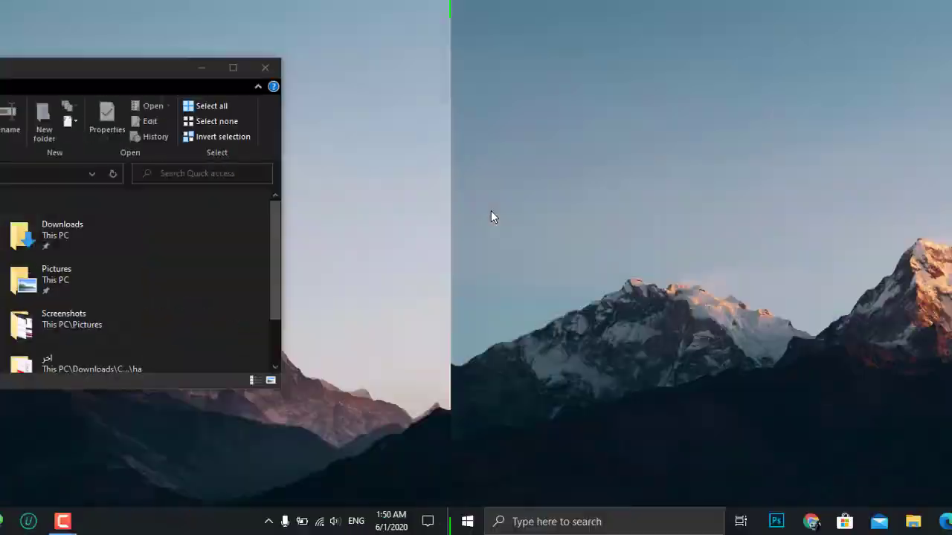
key(ctrl+super+Left)
key(ctrl+super+Right)
key(ctrl+super+Right)
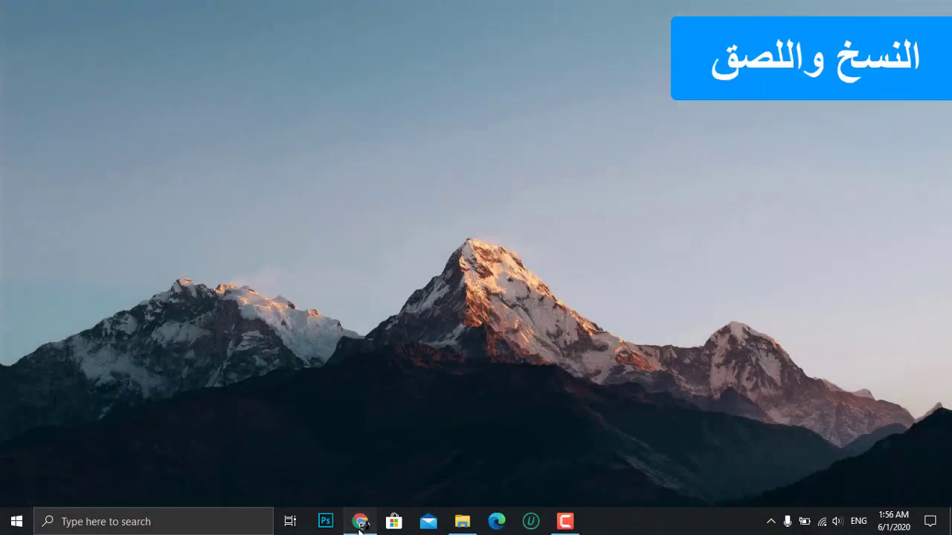
Step: Copy the Rings section of the Wikipedia version history page in Chrome, including the Windows 10 versions table and the paragraph below it
click(362, 519)
scroll(433, 318, up, 3)
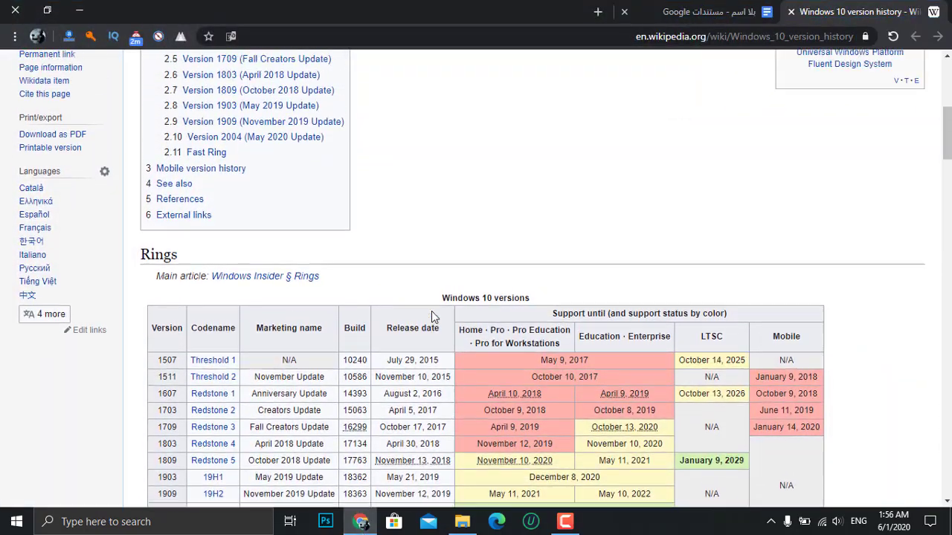
scroll(239, 203, down, 2)
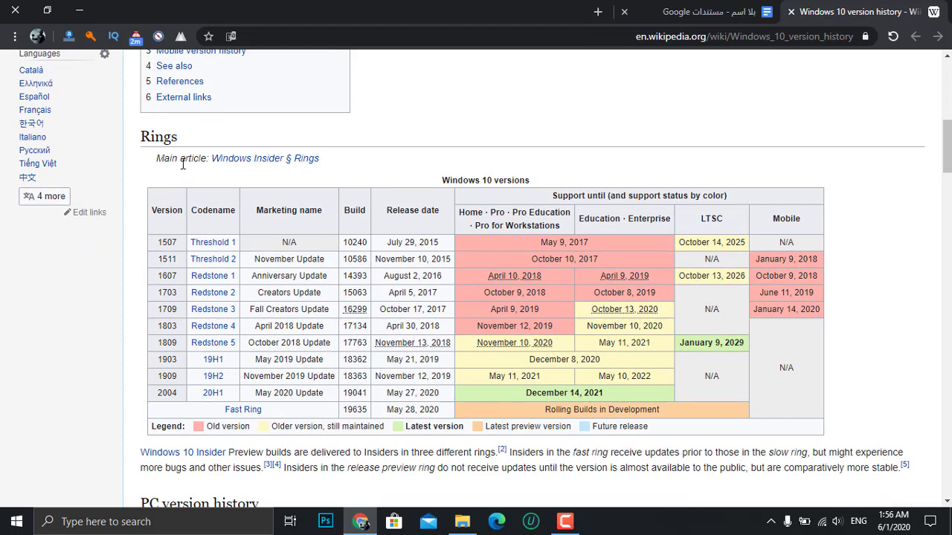
drag(141, 136, 897, 362)
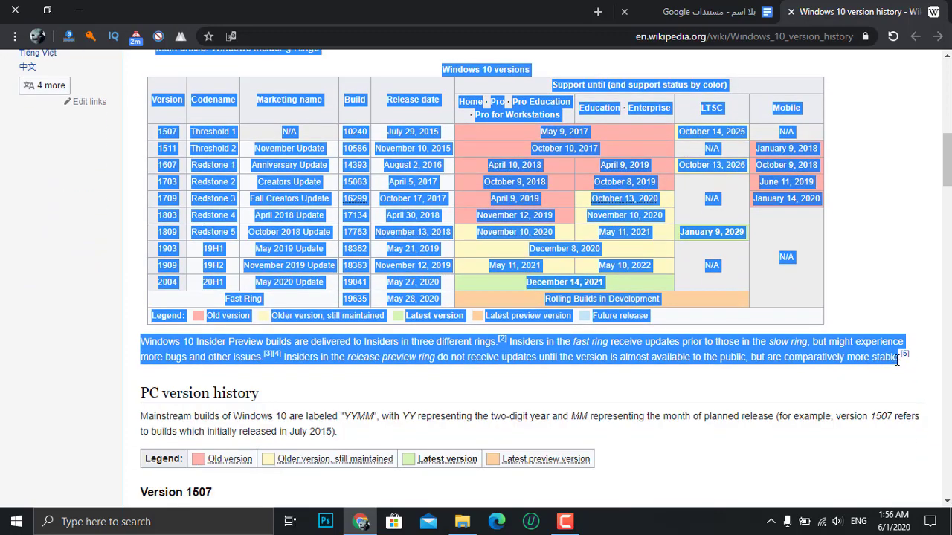
right_click(844, 349)
click(811, 359)
Step: Paste the copied Rings section with its original formatting into the blank Google Docs document and look through the pasted table
click(710, 11)
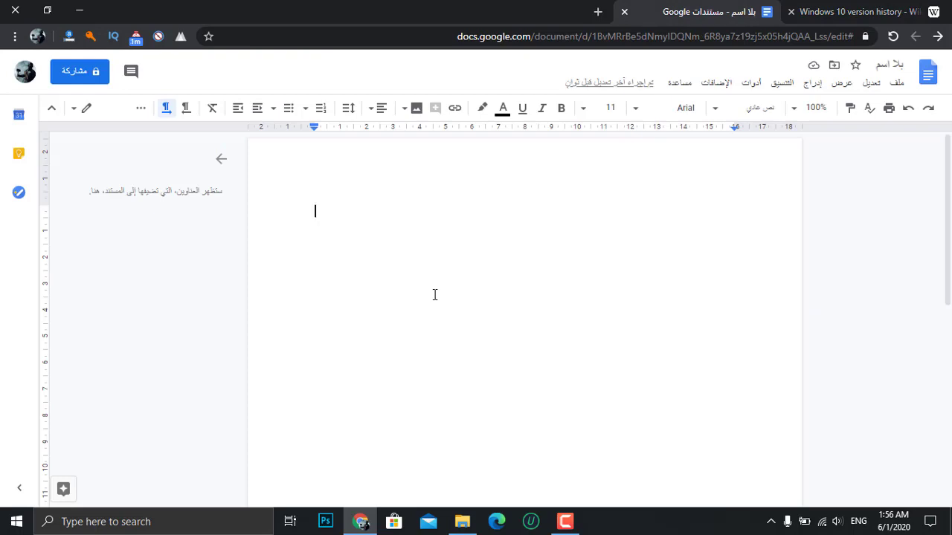
key(ctrl+v)
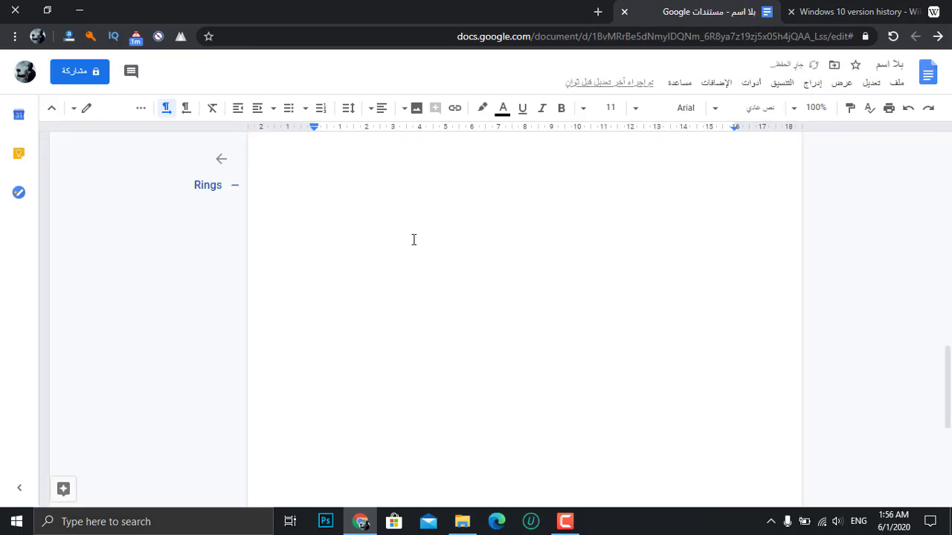
scroll(437, 237, up, 4)
scroll(437, 236, up, 5)
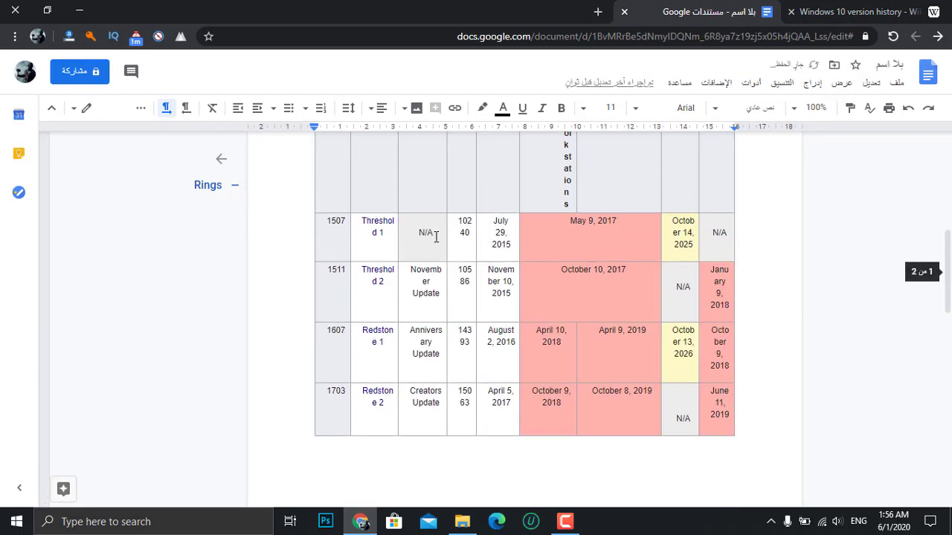
scroll(436, 236, down, 2)
scroll(437, 237, up, 3)
scroll(436, 236, down, 1)
scroll(436, 236, up, 5)
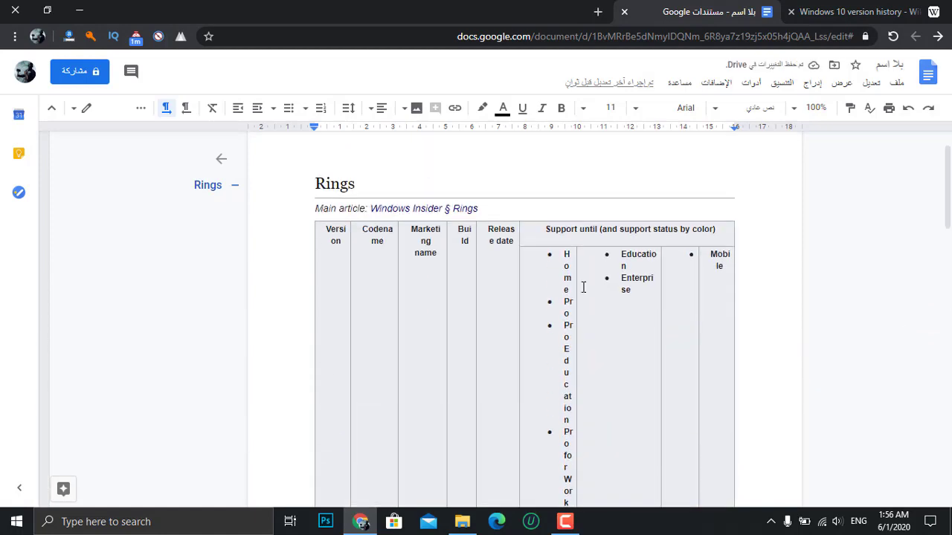
Step: Compare the document with the Wikipedia page, and delete the entire pasted content from the document
click(807, 11)
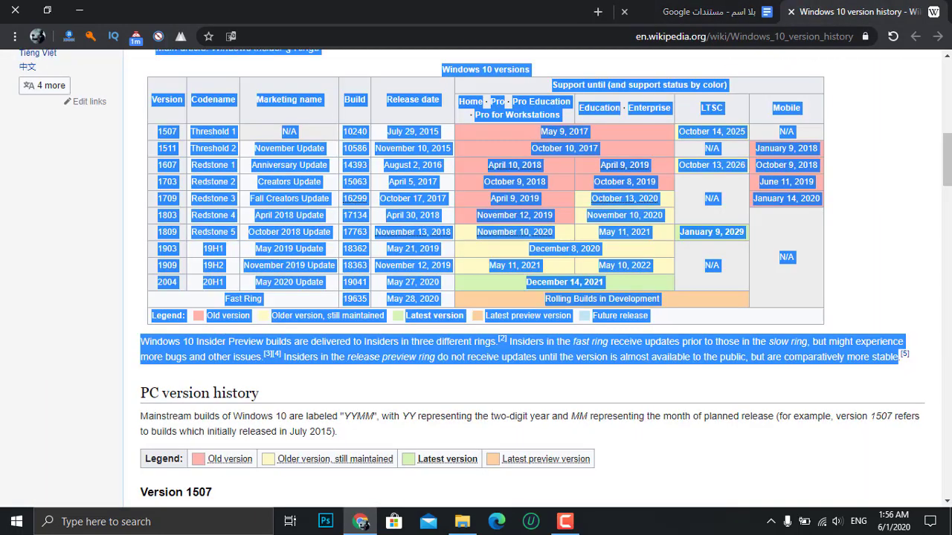
click(707, 11)
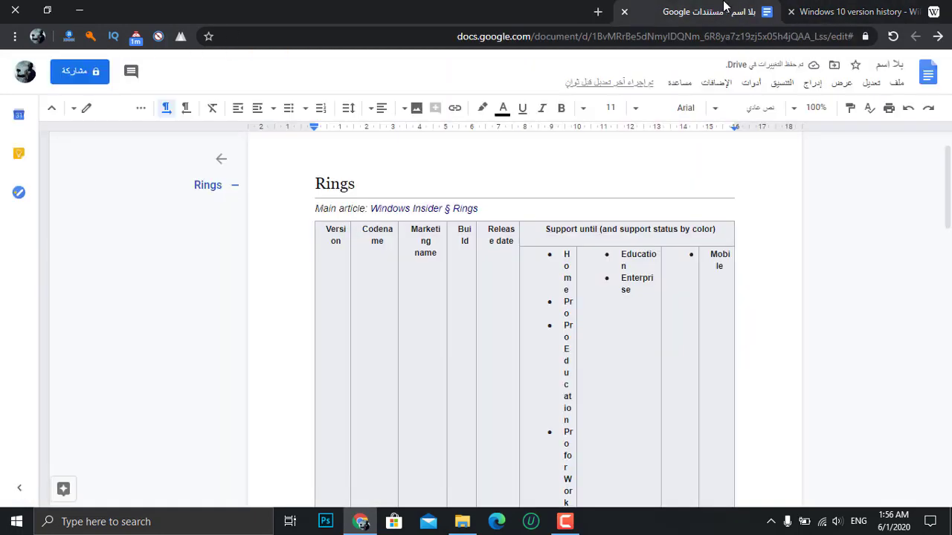
click(278, 226)
key(ctrl+a)
key(Delete)
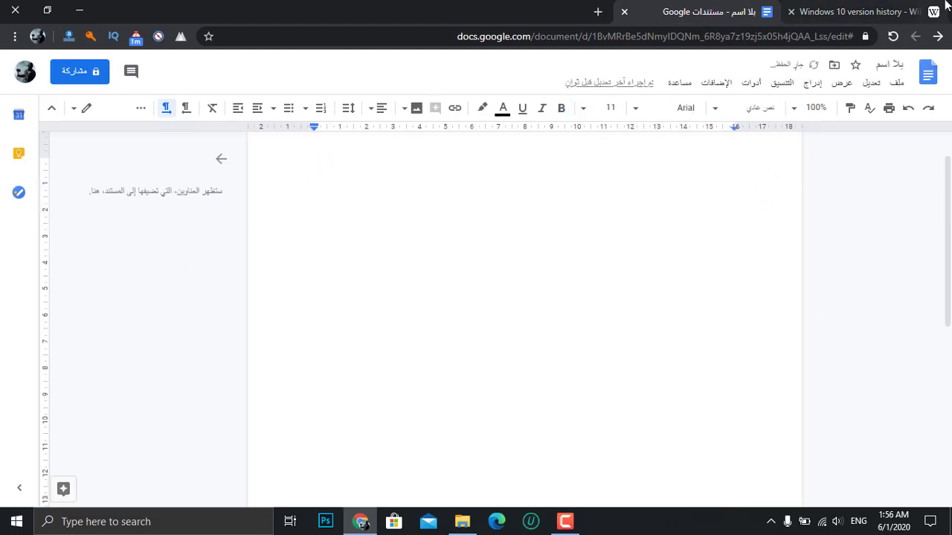
Step: Copy the selected Rings section from Wikipedia again and paste it into the Google Docs document without formatting
click(917, 9)
right_click(354, 182)
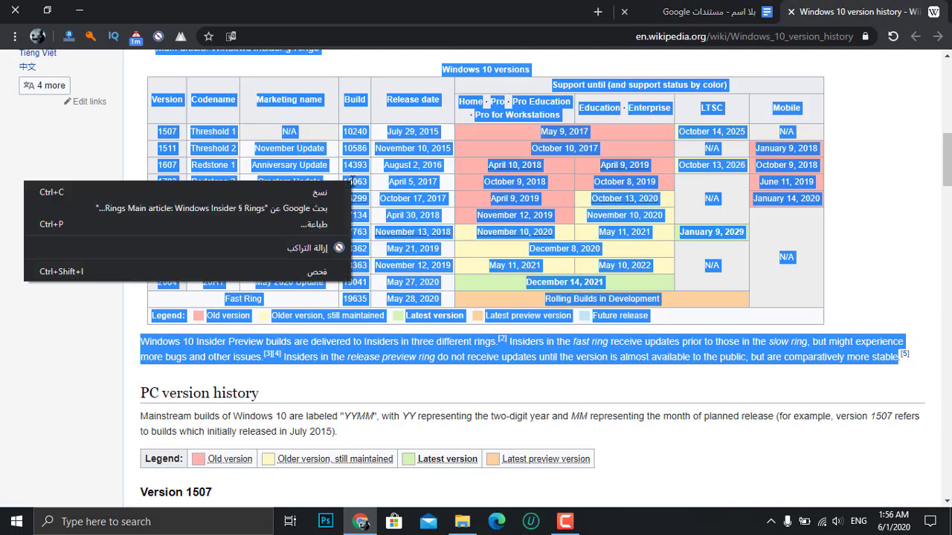
click(351, 191)
click(691, 11)
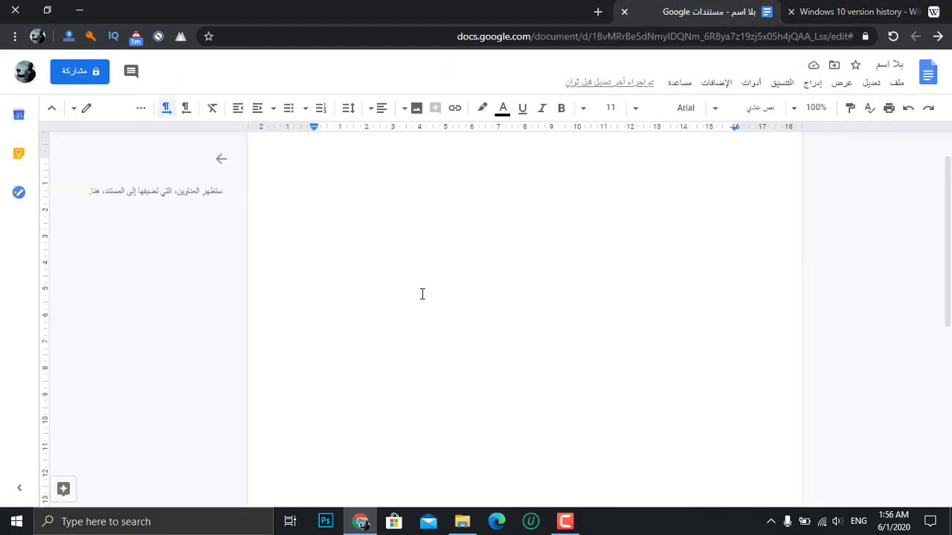
key(ctrl+shift+v)
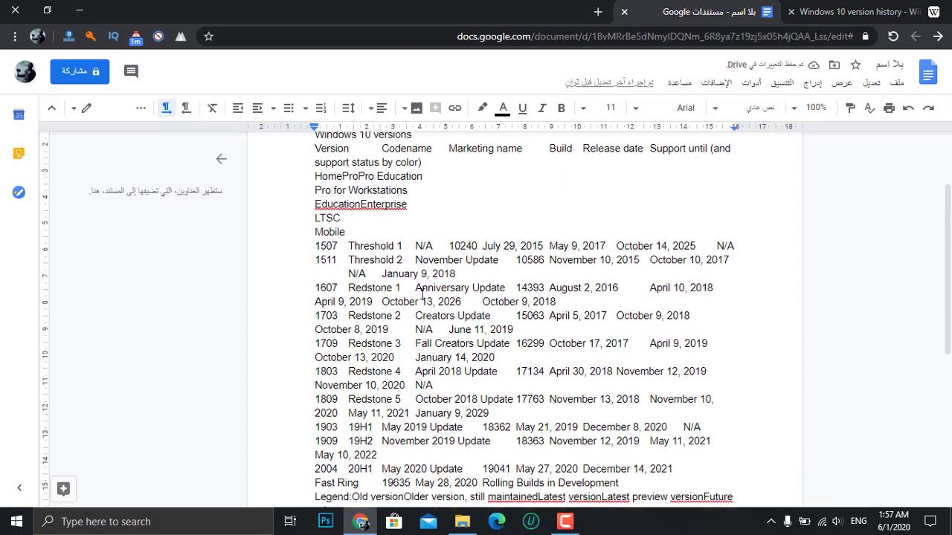
scroll(421, 294, up, 2)
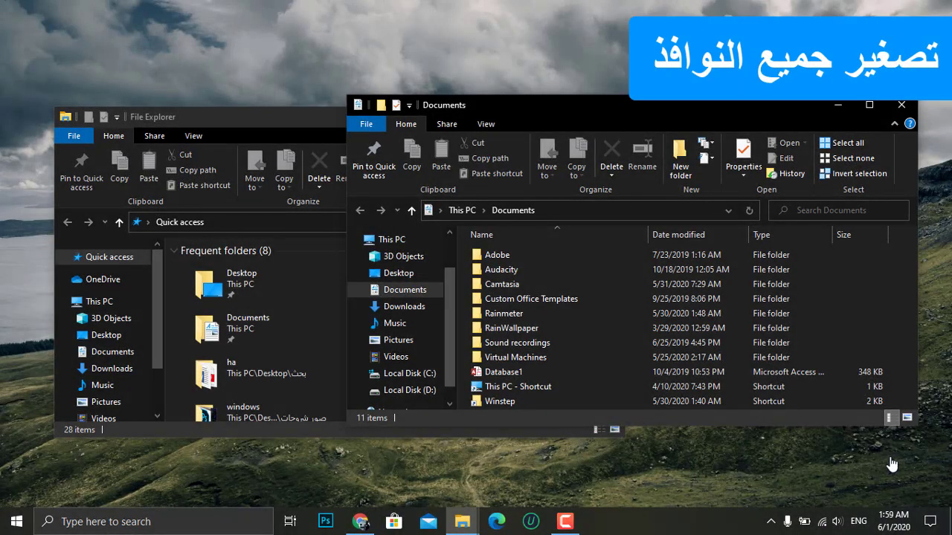
Step: Bring up Chrome as a smaller floating window, and bring the Documents and Quick access windows to the front in turn
click(360, 521)
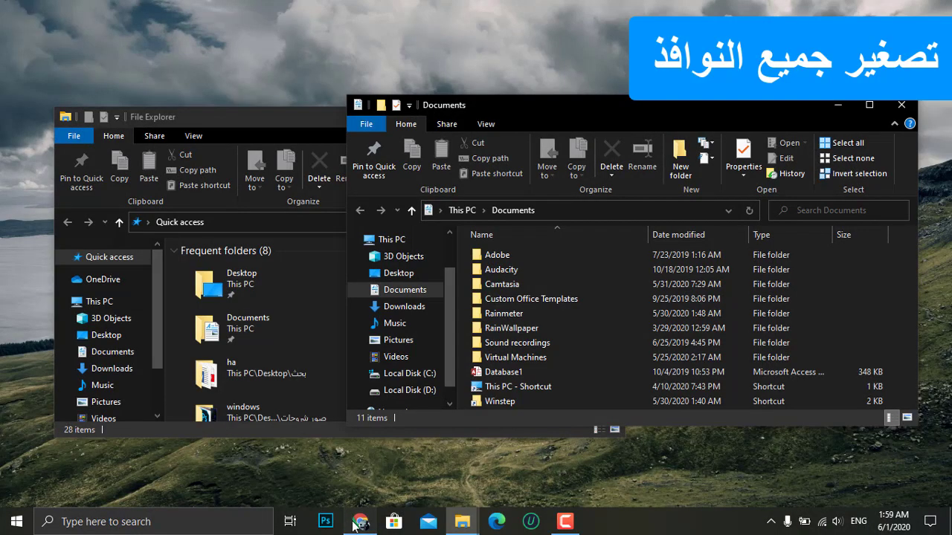
drag(321, 6, 353, 119)
click(489, 106)
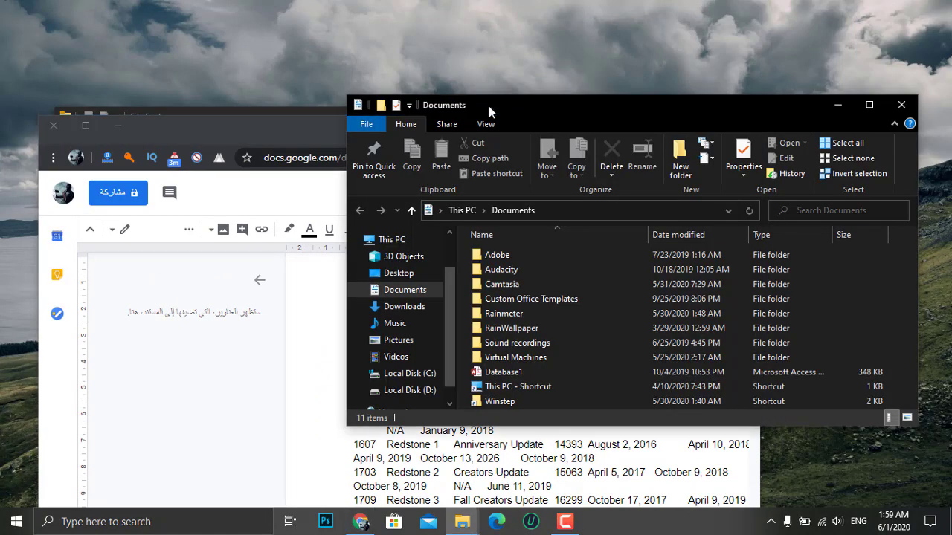
click(258, 110)
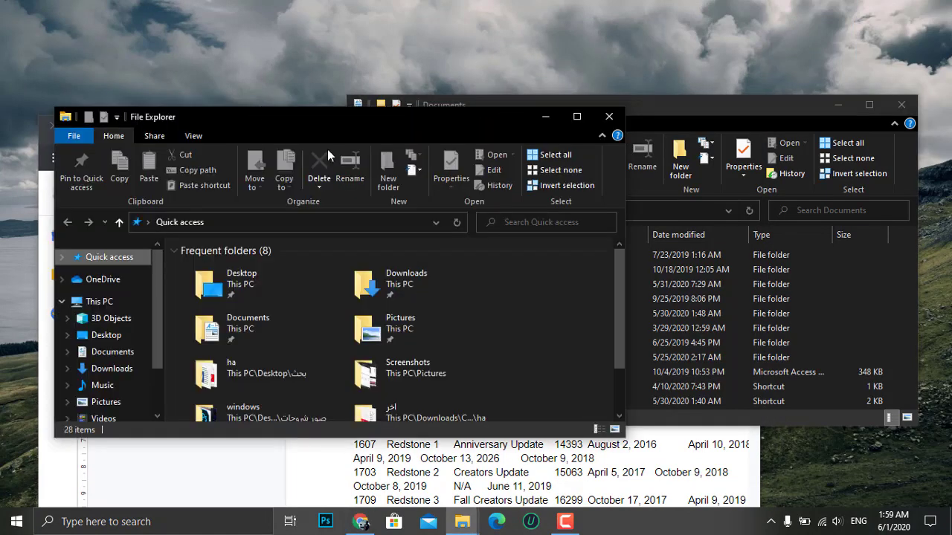
Step: Bring the Chrome window to the front, move it to the desktop's upper-left area, and minimize it
click(46, 187)
drag(274, 134, 247, 16)
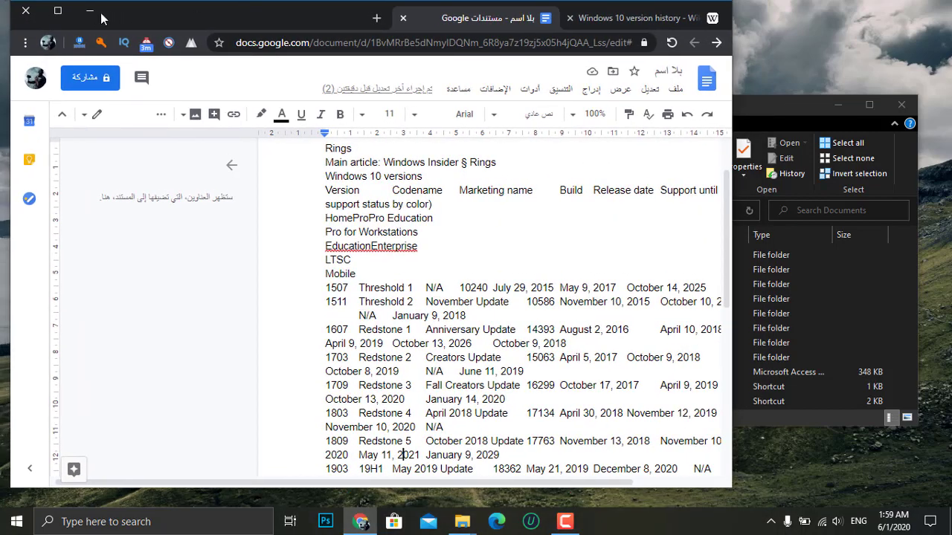
click(90, 11)
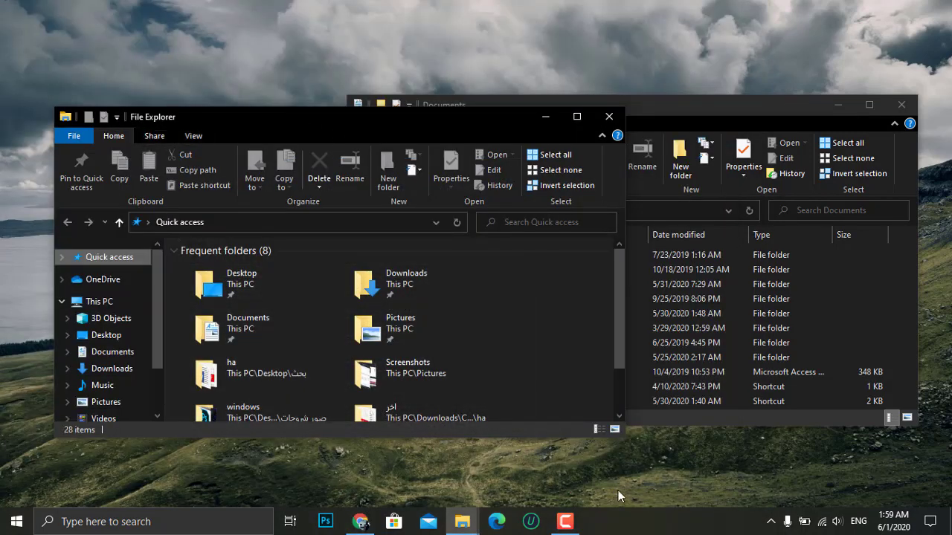
Step: Restore the Chrome window and toggle between the bare desktop and all open windows
click(360, 521)
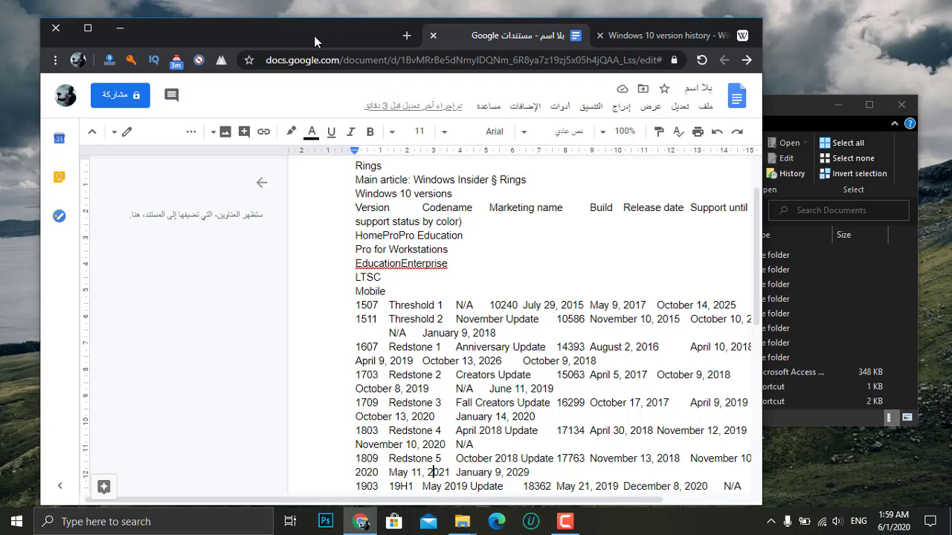
key(super+d)
key(super+d)
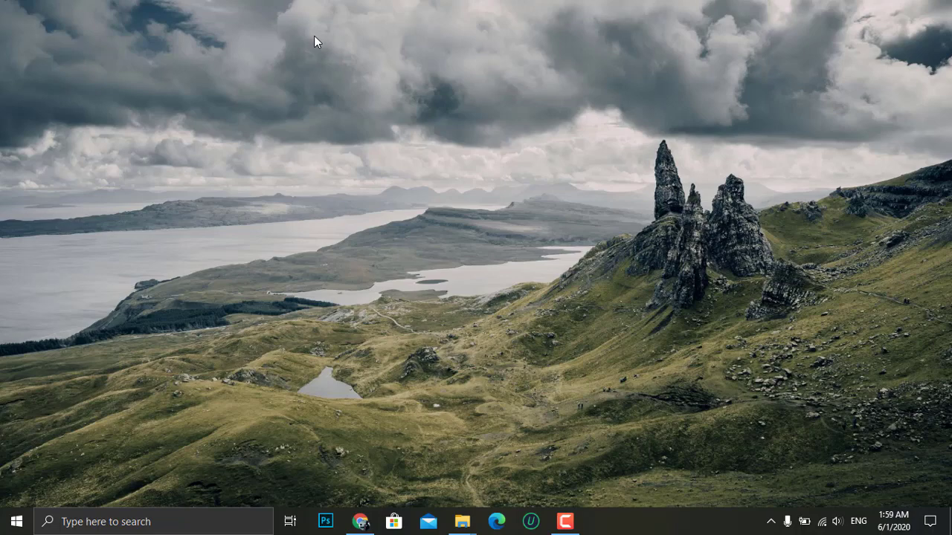
key(super+d)
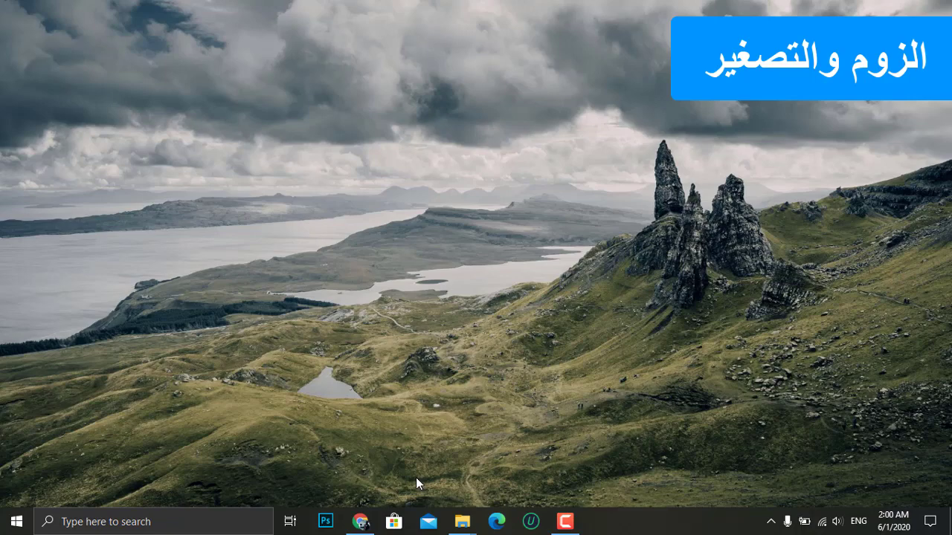
Step: Switch to the ontech190.com page in Chrome and zoom the page in to 150%
click(360, 521)
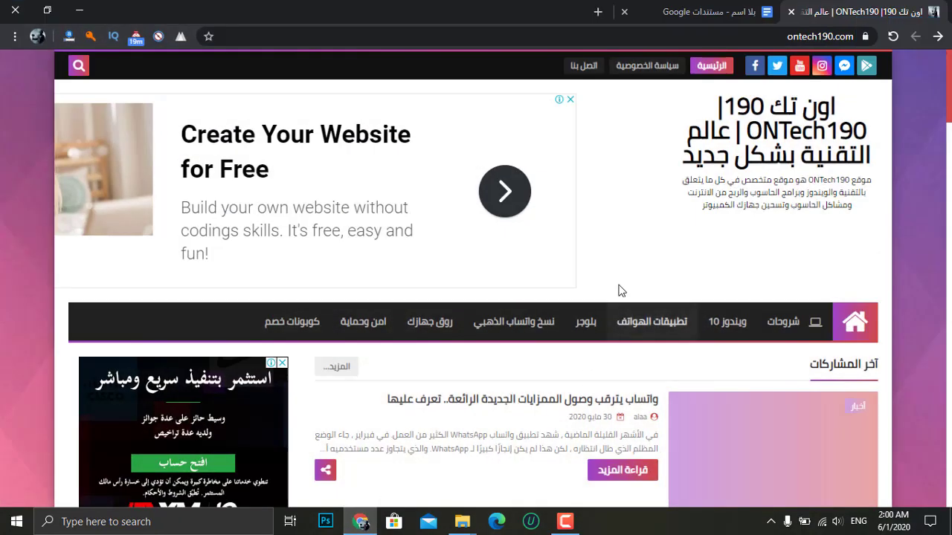
key(ctrl+plus)
key(ctrl+plus)
key(ctrl+plus)
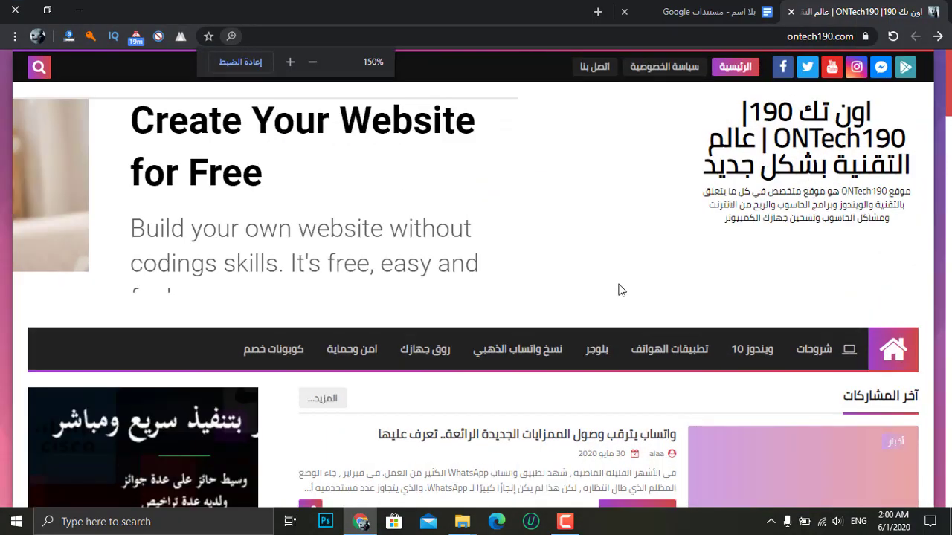
Step: Zoom the ontech190.com page out several levels, below its starting size
key(ctrl+minus)
key(ctrl+minus)
key(ctrl+minus)
key(ctrl+minus)
key(ctrl+minus)
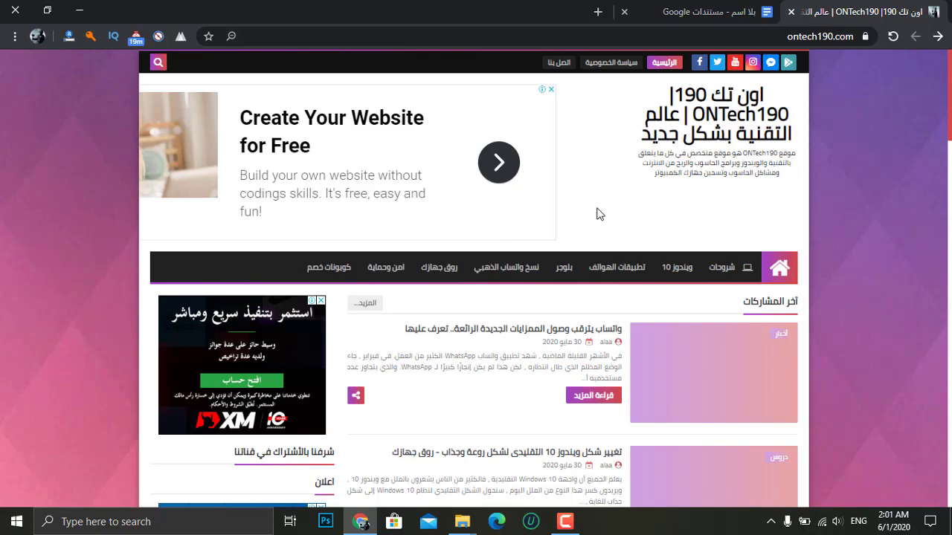
Step: Zoom the ontech190.com page in to 175% and back out to 125%
key(ctrl+plus)
key(ctrl+plus)
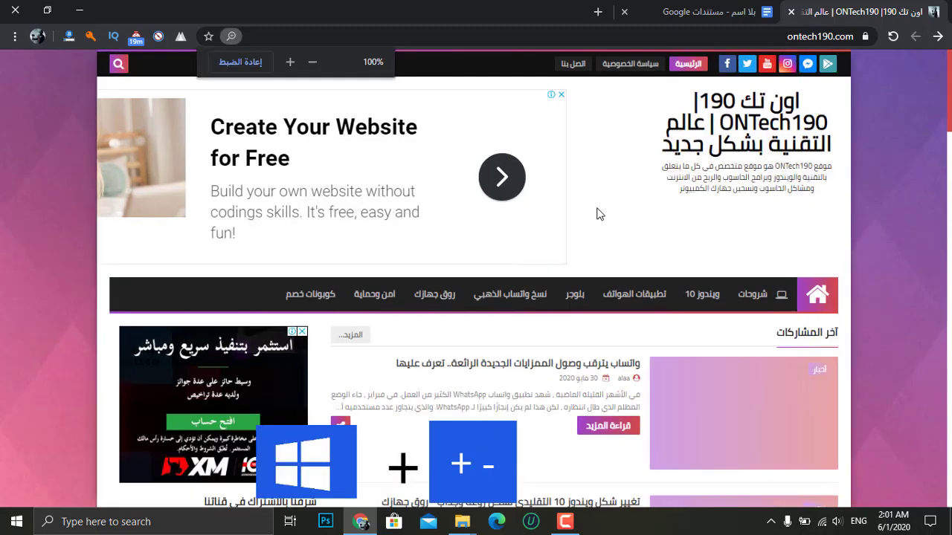
key(ctrl+plus)
key(ctrl+plus)
key(ctrl+plus)
key(ctrl+plus)
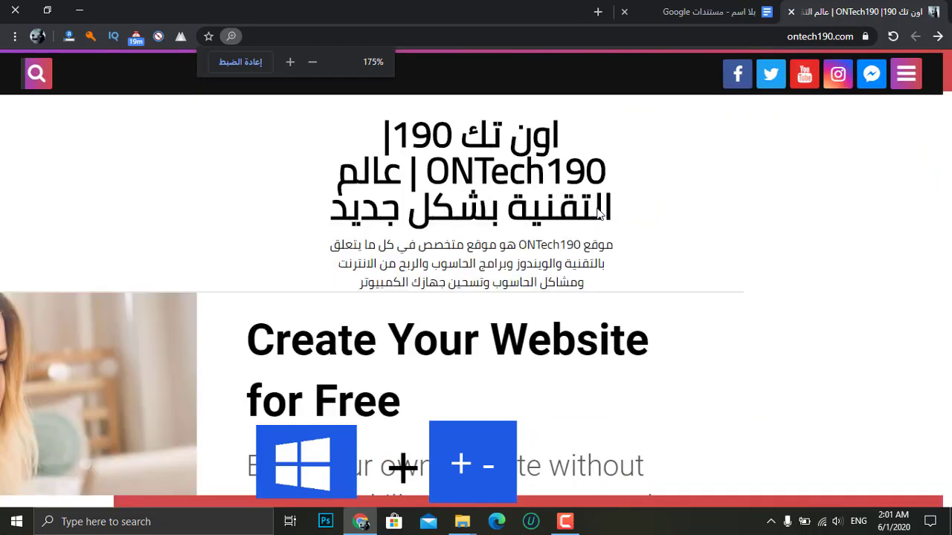
key(ctrl+plus)
key(ctrl+minus)
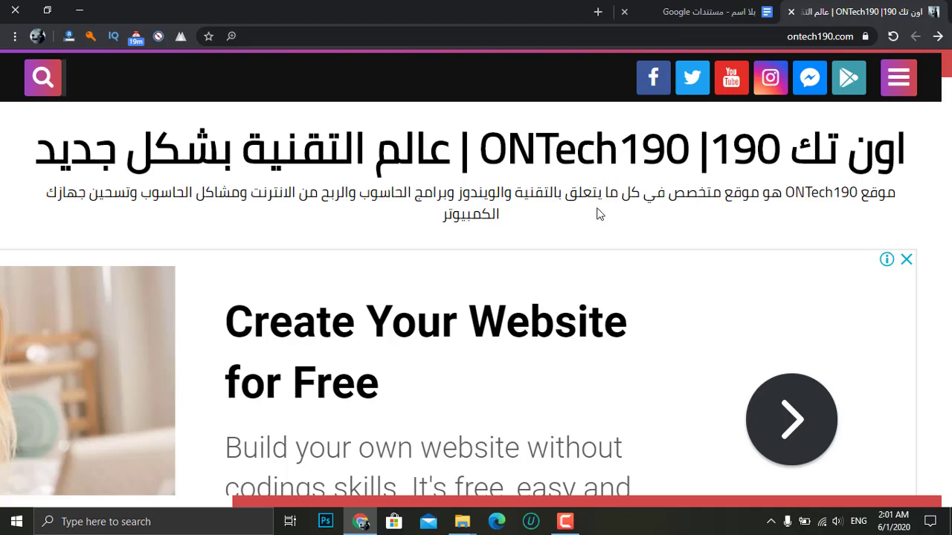
key(ctrl+minus)
key(ctrl+minus)
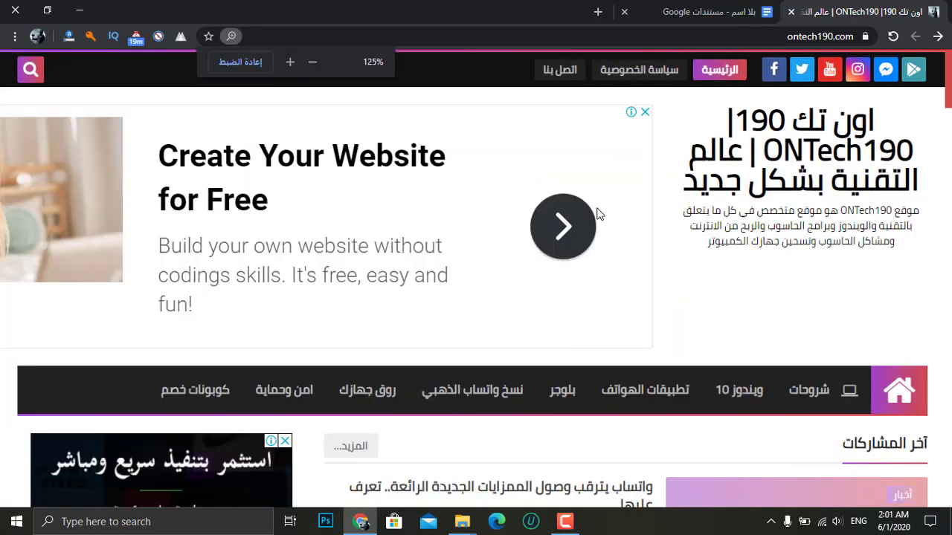
Step: Zoom the web page in five more levels and reset it to the default zoom level
key(ctrl+plus)
key(ctrl+plus)
key(ctrl+plus)
key(ctrl+plus)
key(ctrl+plus)
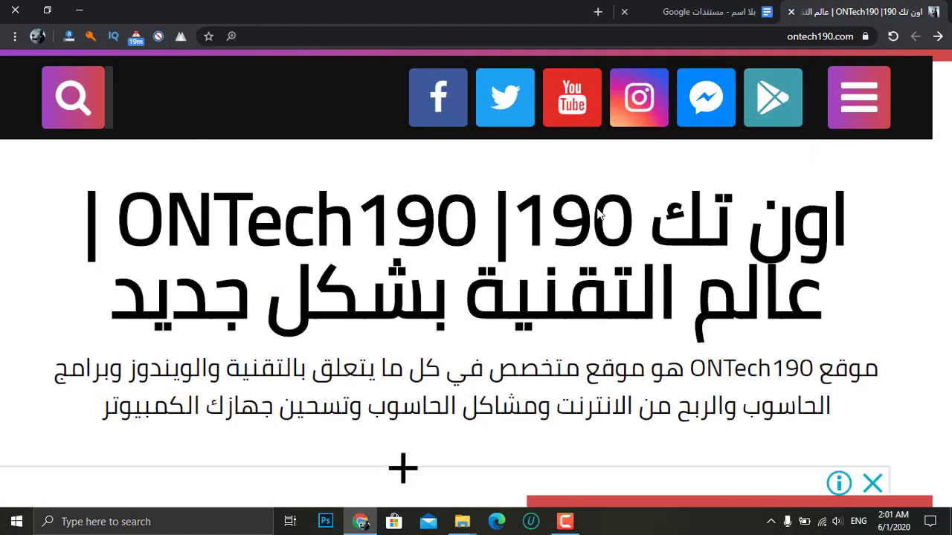
key(ctrl+0)
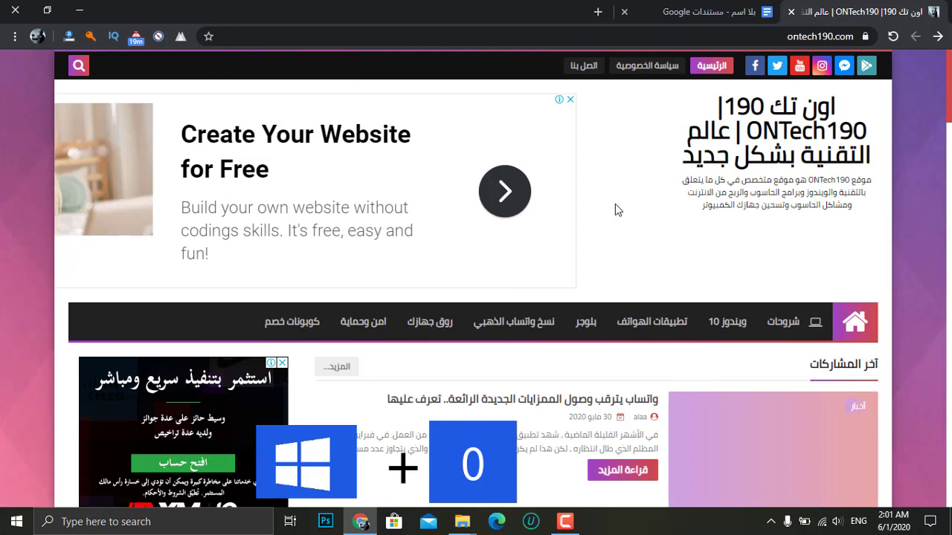
scroll(615, 204, down, 2)
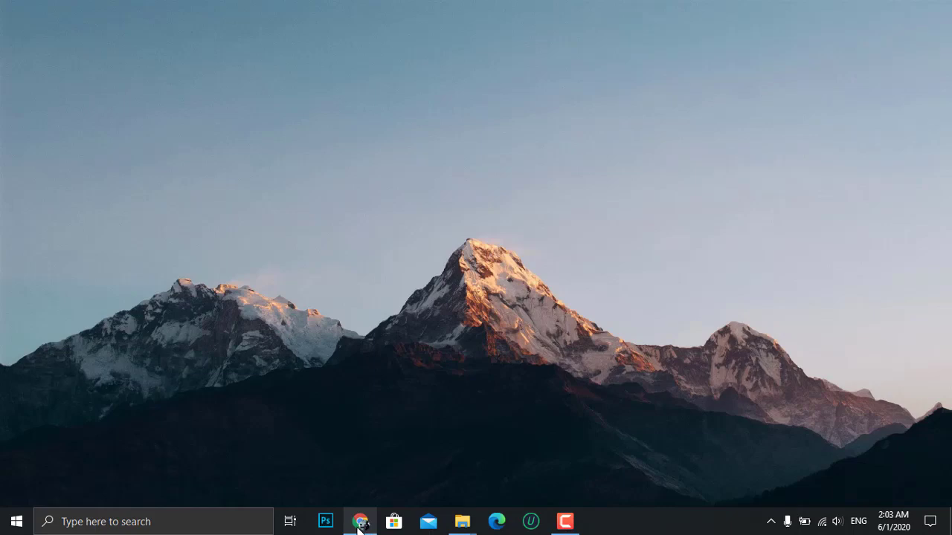
Step: Place the Quick access File Explorer window near the upper middle of the desktop, with Chrome minimized
mouse_move(463, 521)
click(419, 431)
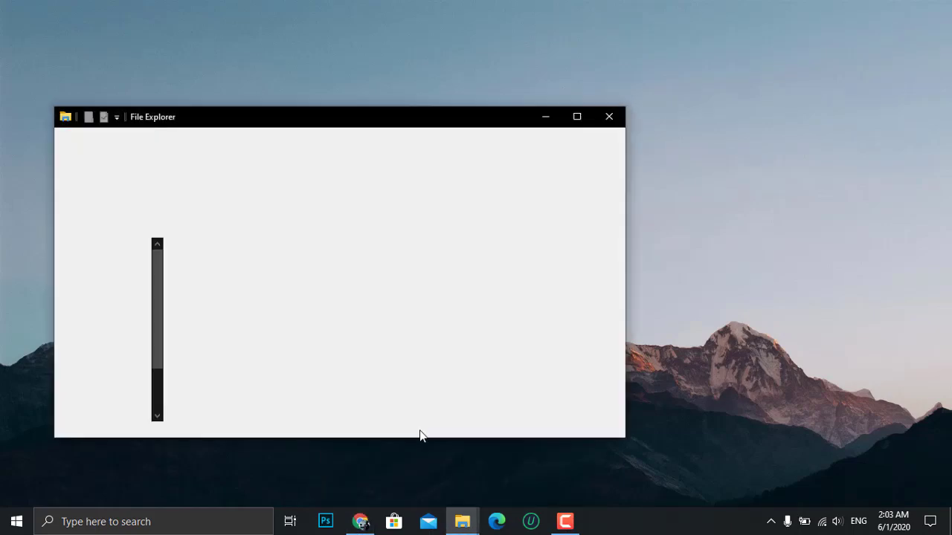
drag(318, 120, 499, 63)
click(362, 523)
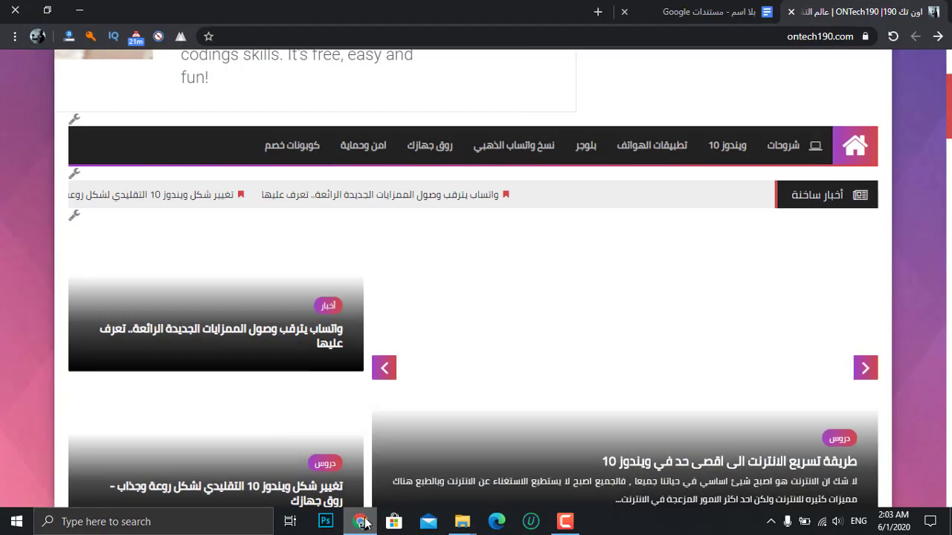
click(79, 10)
drag(389, 59, 390, 45)
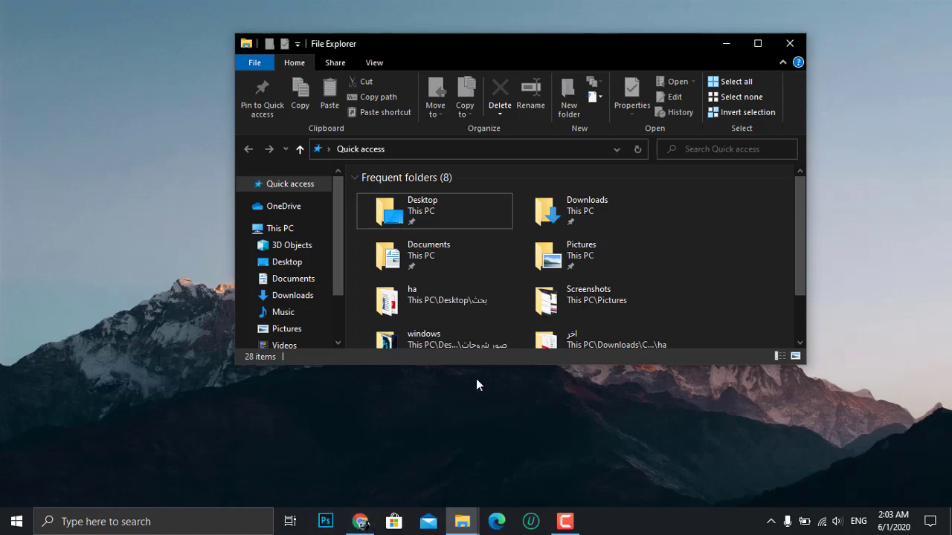
Step: Bring up the pinned taskbar apps by their position, covering Chrome, Microsoft Store and File Explorer
key(super+2)
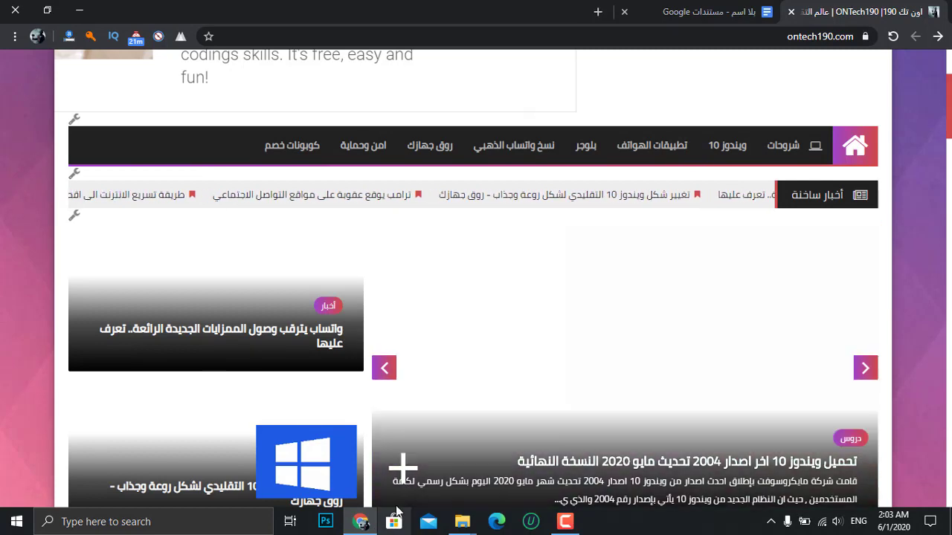
key(super+3)
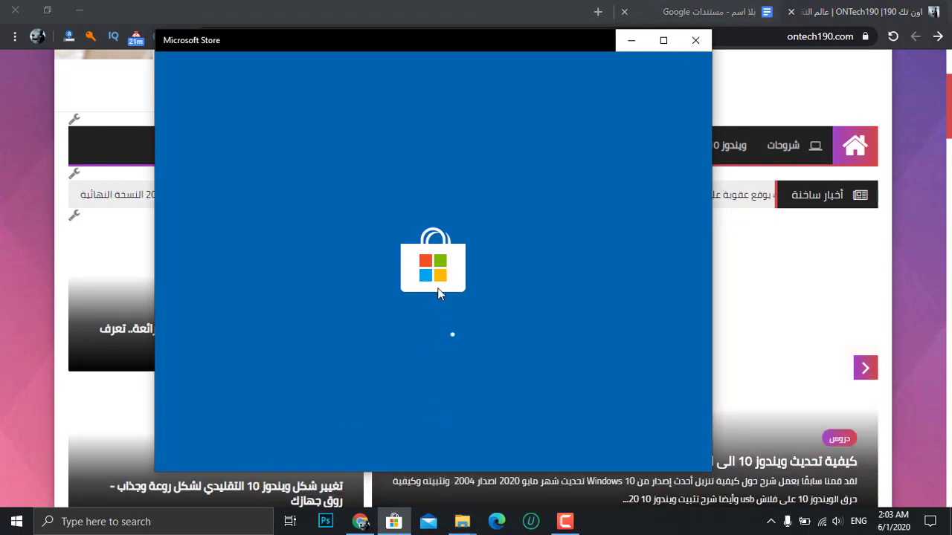
click(463, 523)
key(Right)
key(Left)
key(Return)
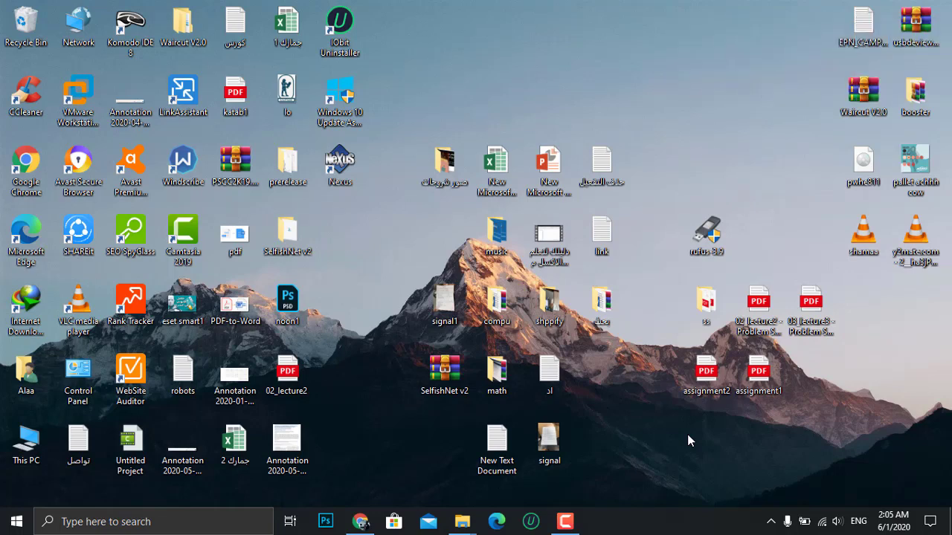
Step: Create a desktop shortcut to the Documents folder from File Explorer and minimize the window
click(462, 521)
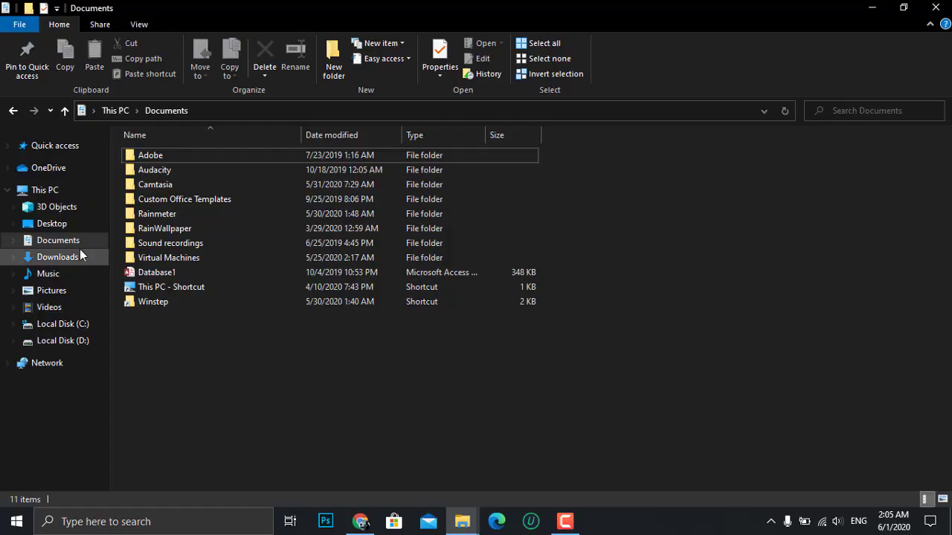
click(64, 240)
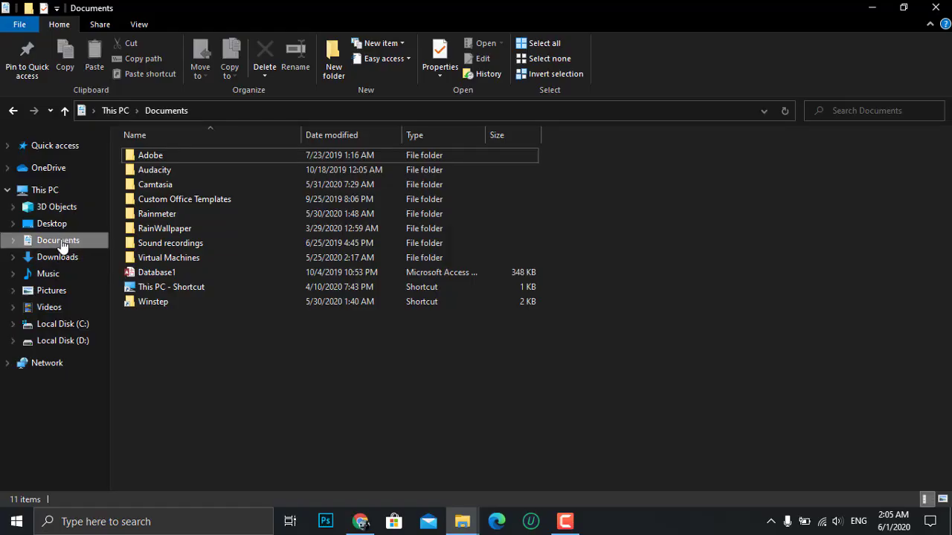
right_click(62, 246)
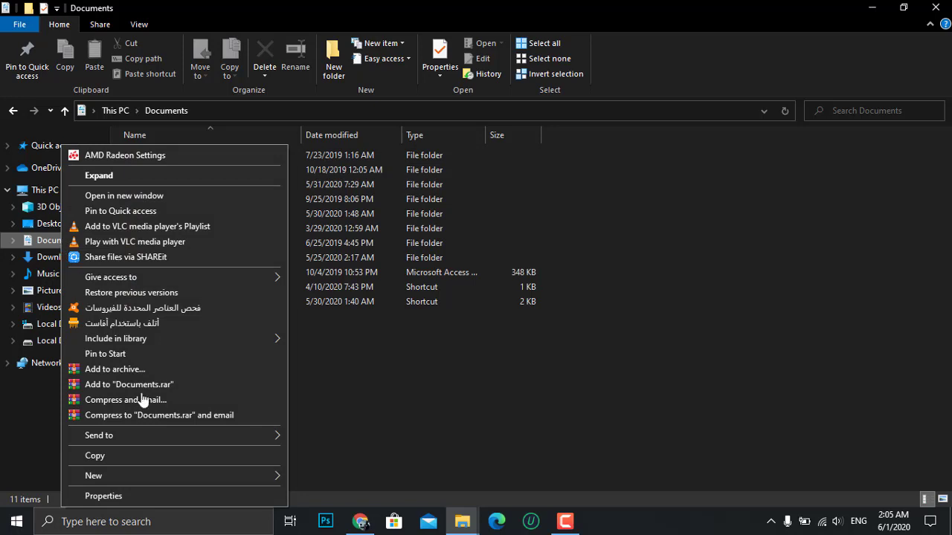
mouse_move(258, 441)
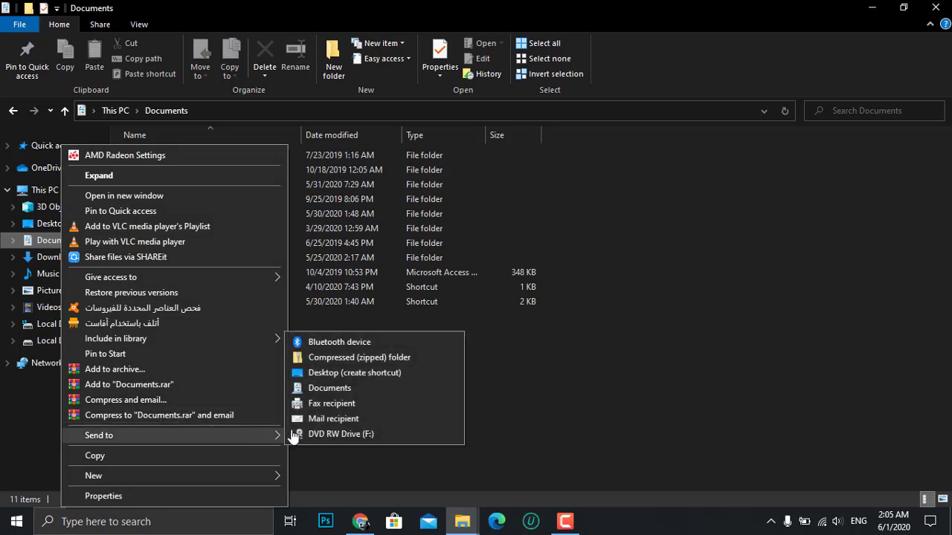
click(341, 379)
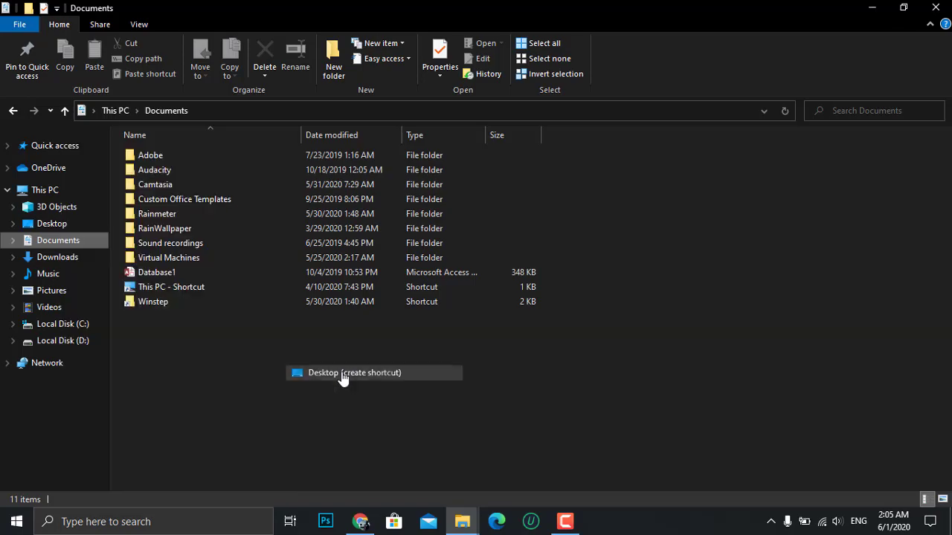
click(876, 6)
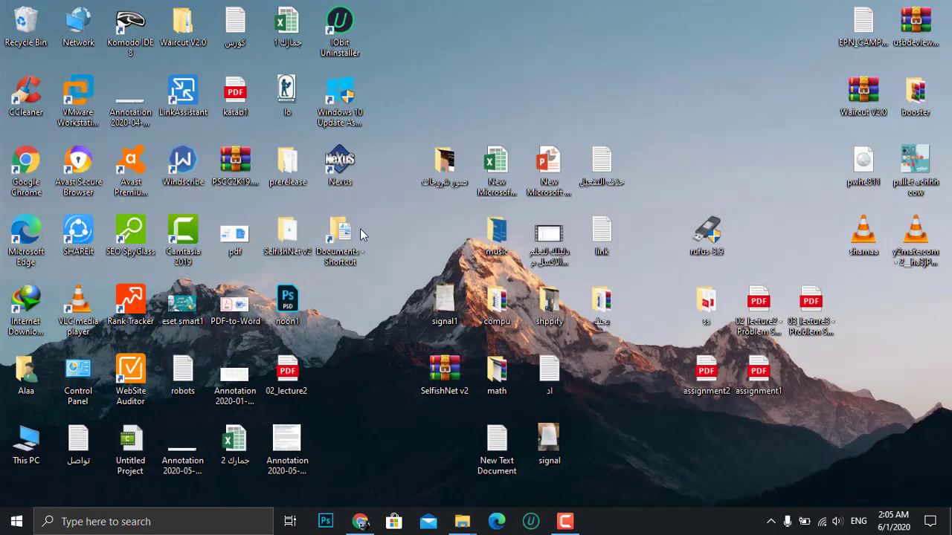
Step: Assign Ctrl + Alt + 4 as the shortcut key of the Documents desktop shortcut, apply it and open the shortcut
right_click(339, 247)
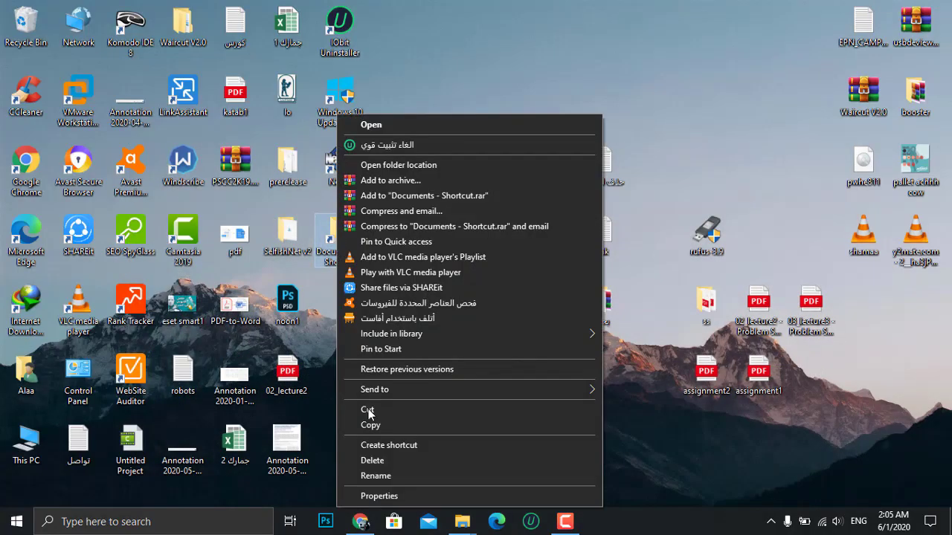
click(377, 497)
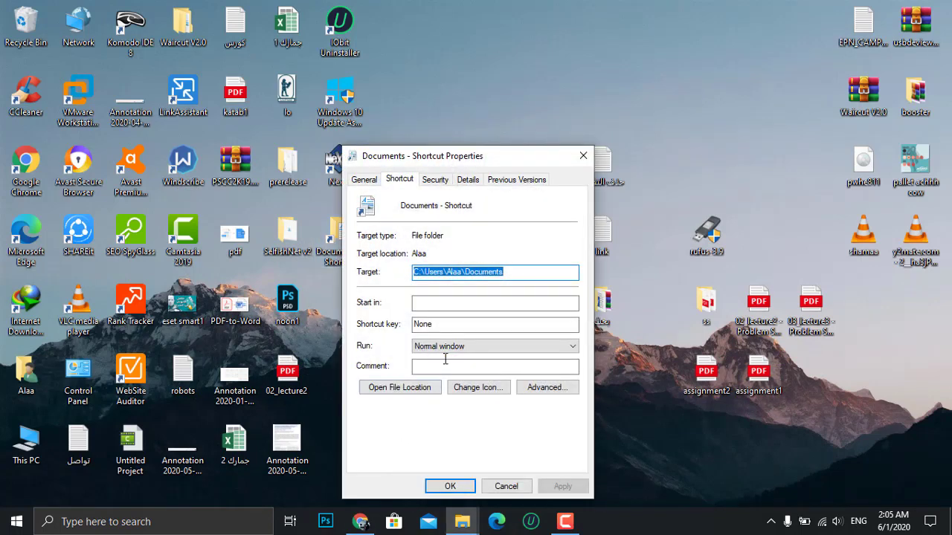
click(440, 327)
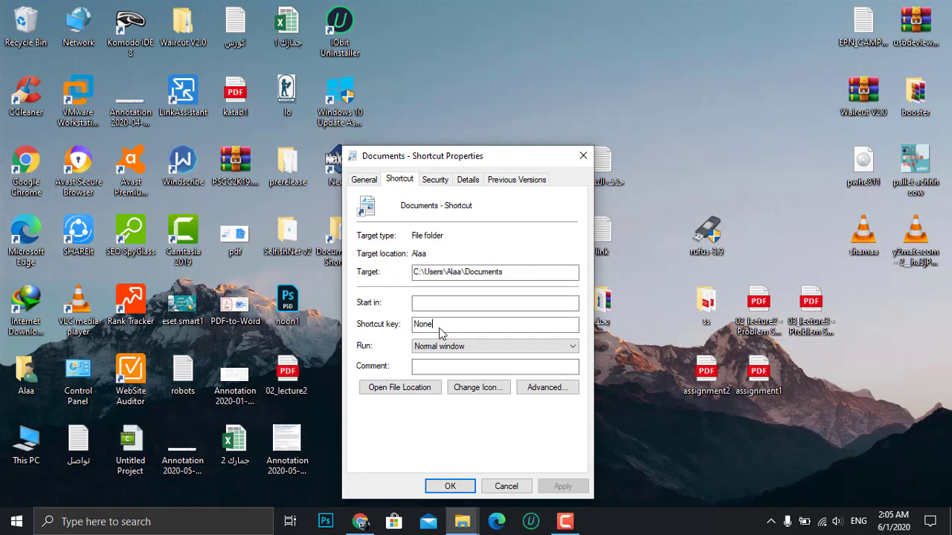
key(ctrl+alt)
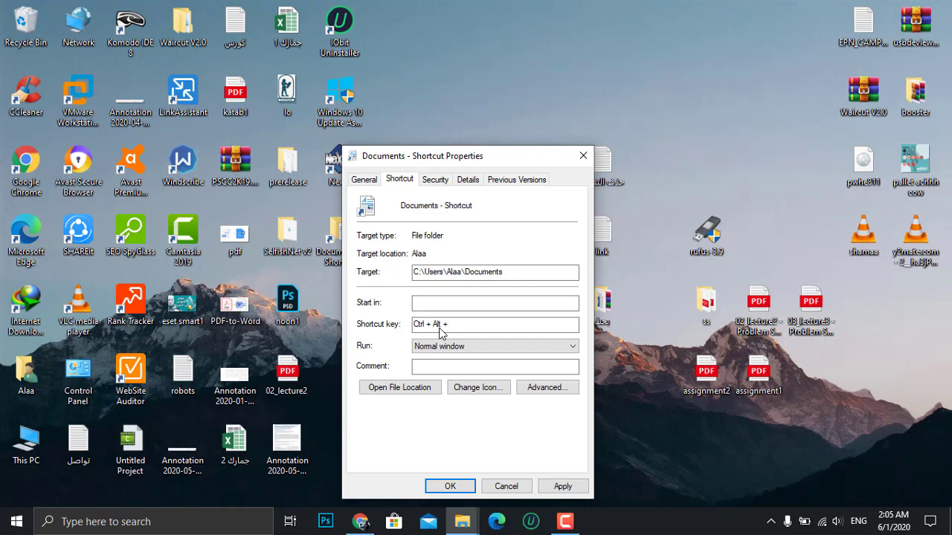
key(ctrl+alt+4)
click(560, 488)
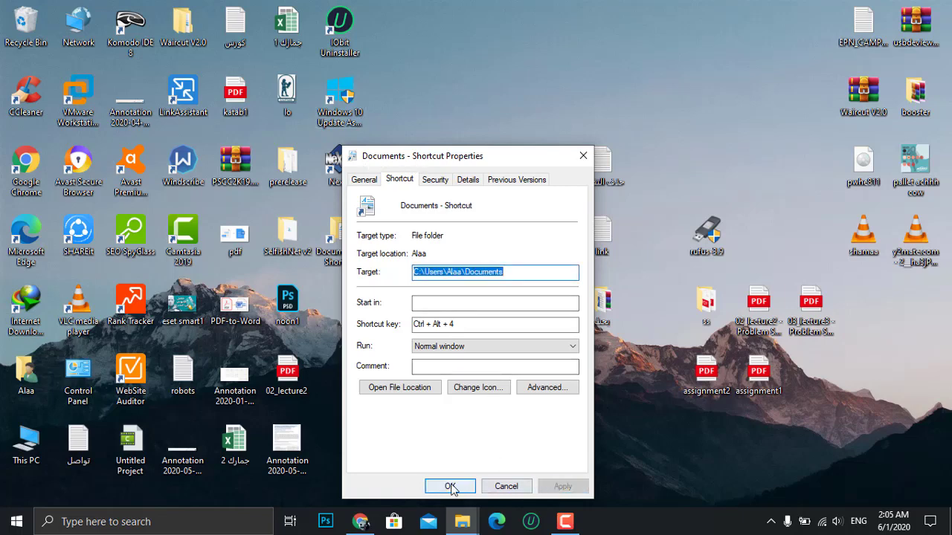
click(450, 486)
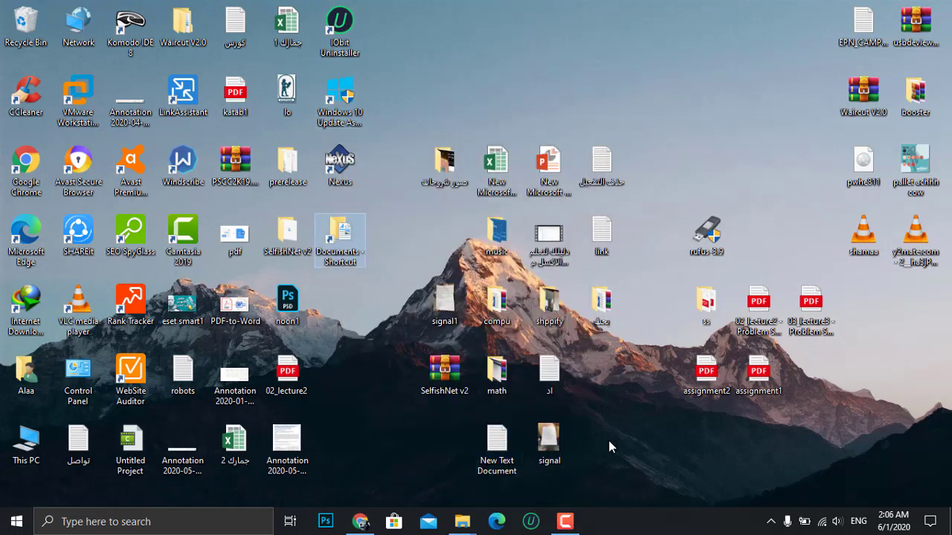
key(Return)
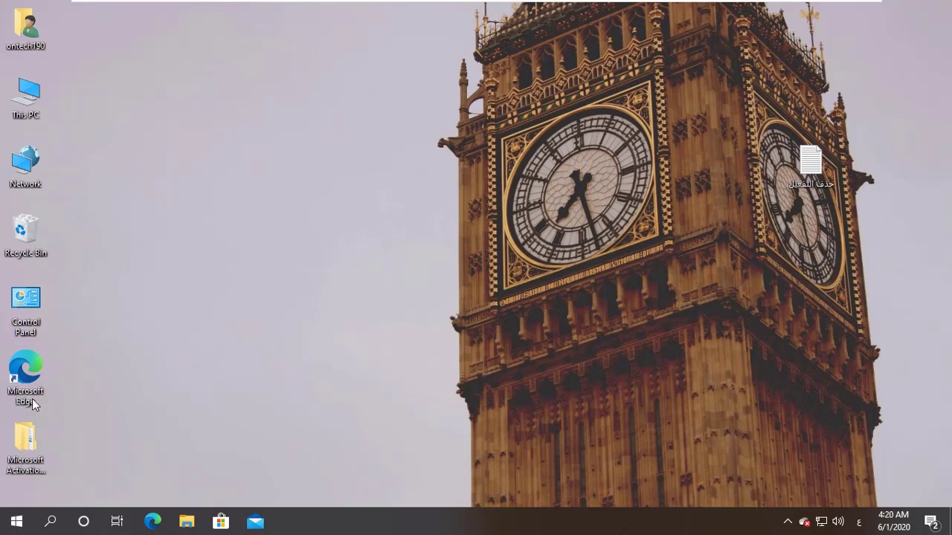
Step: Lock the computer through the ontech190 account options and sign back in
click(9, 525)
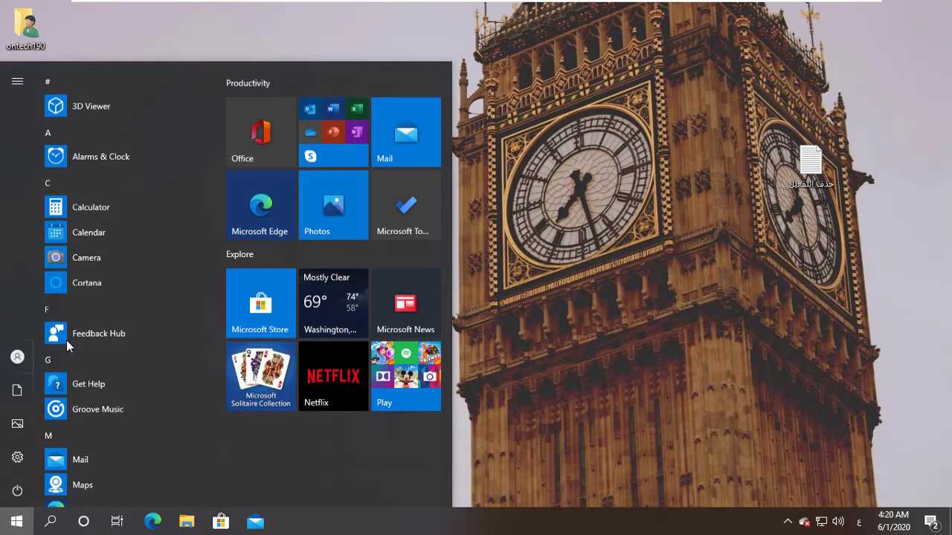
mouse_move(16, 360)
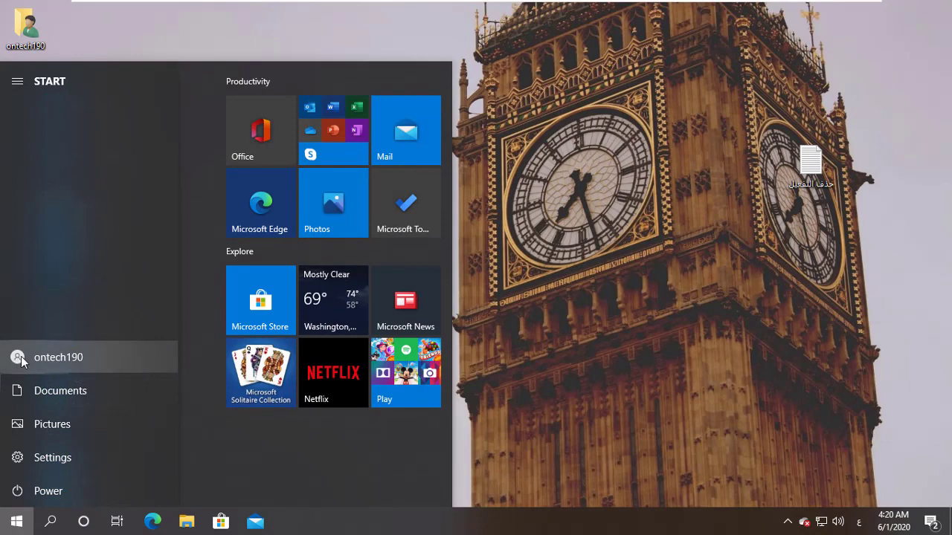
click(58, 358)
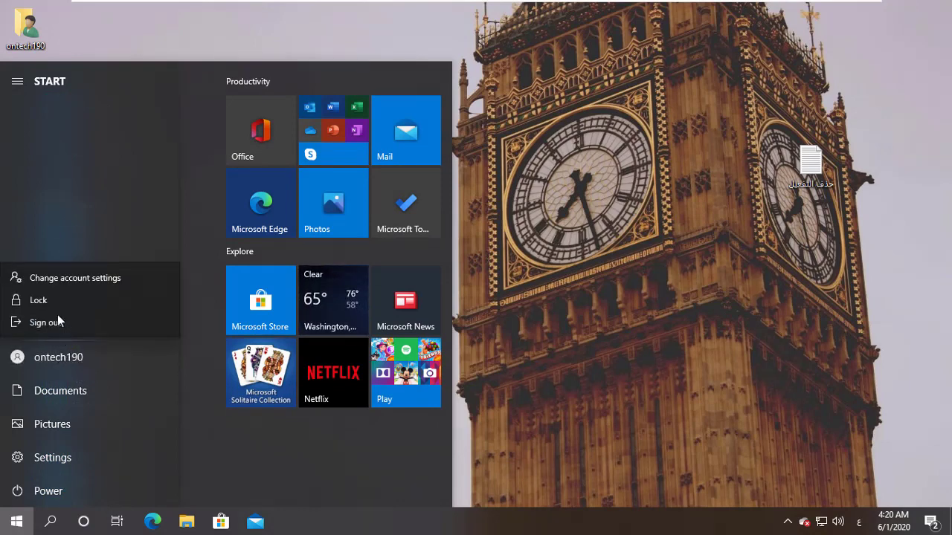
click(39, 303)
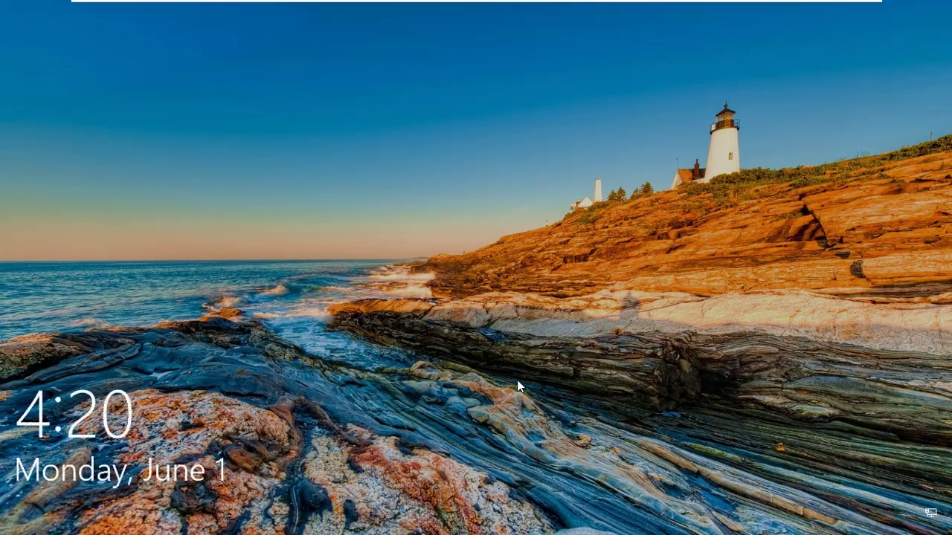
click(493, 120)
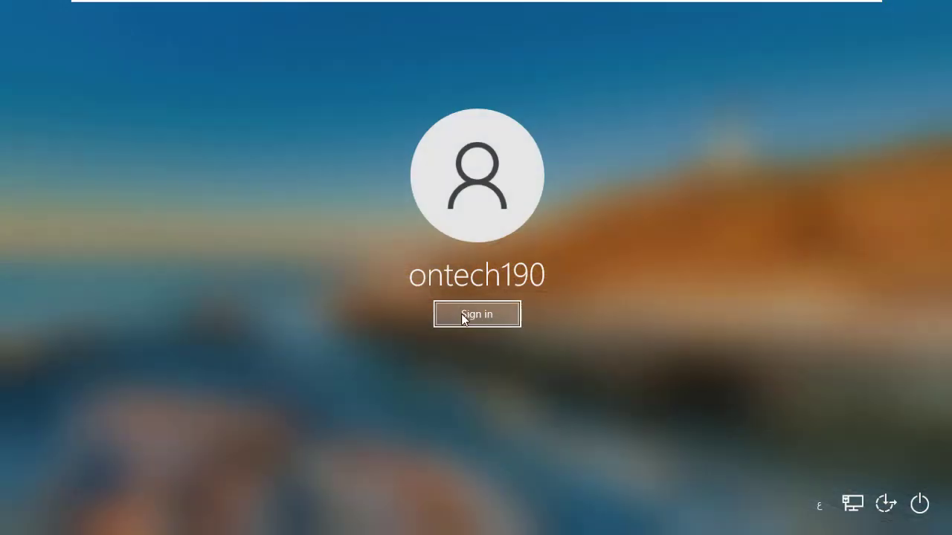
click(464, 314)
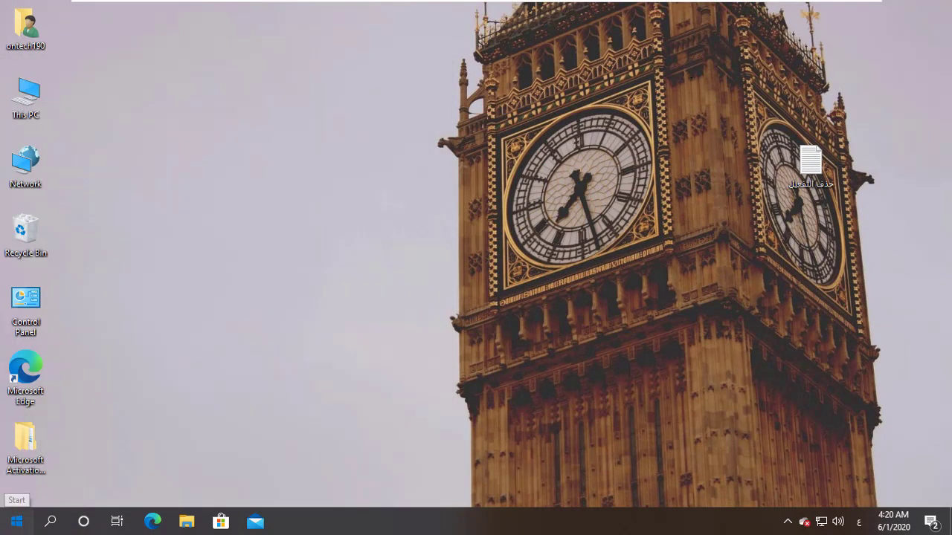
Step: Lock the computer directly from the desktop and dismiss the lock screen
click(16, 522)
click(541, 332)
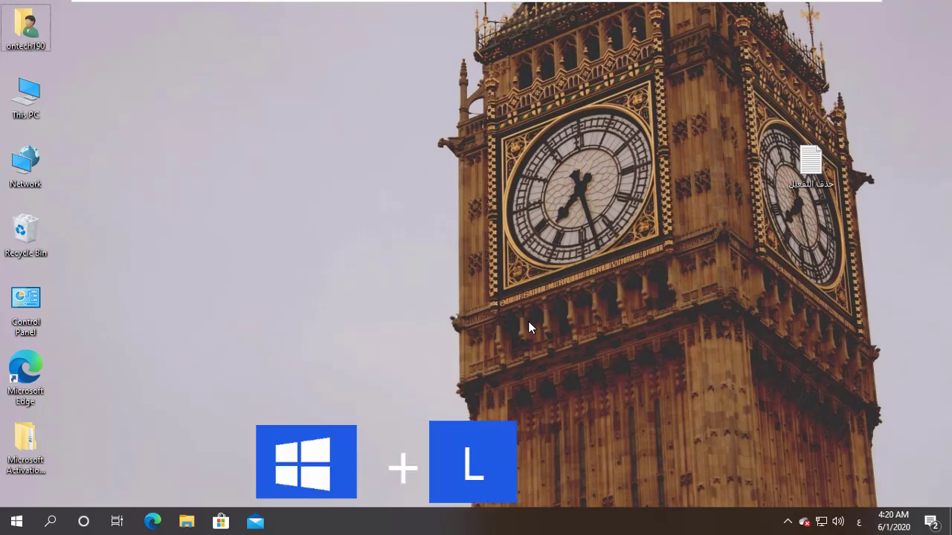
key(super+l)
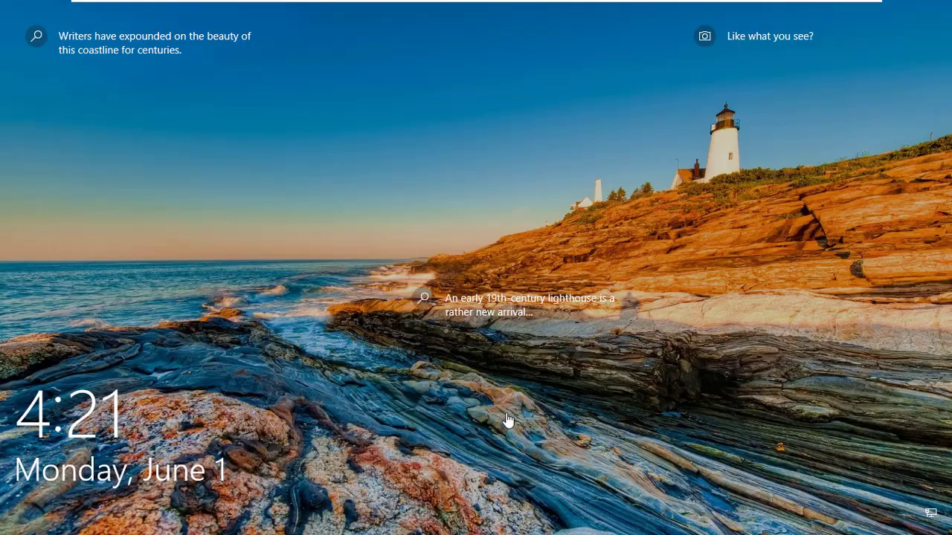
click(437, 413)
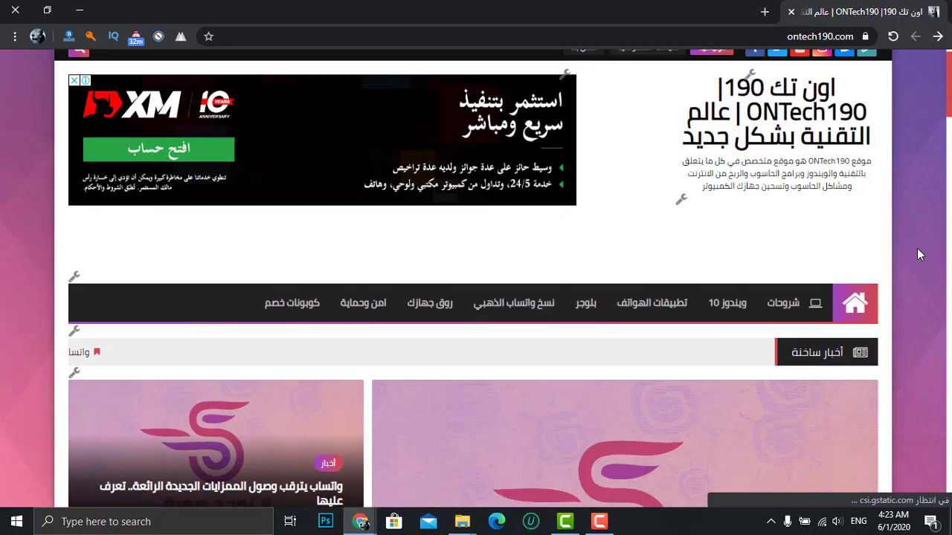
Step: Look through the latest posts on the ontech190.com home page and minimize Chrome
scroll(917, 249, down, 8)
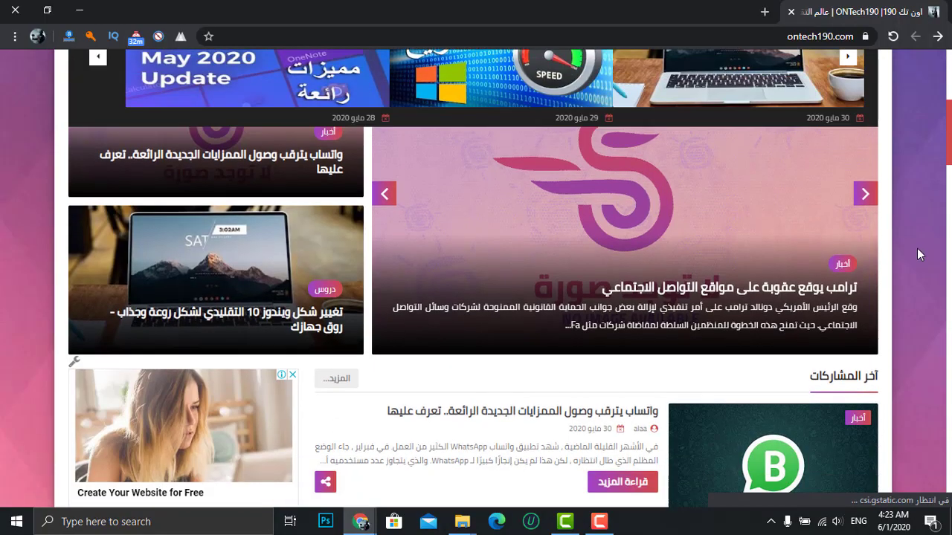
scroll(920, 254, down, 1)
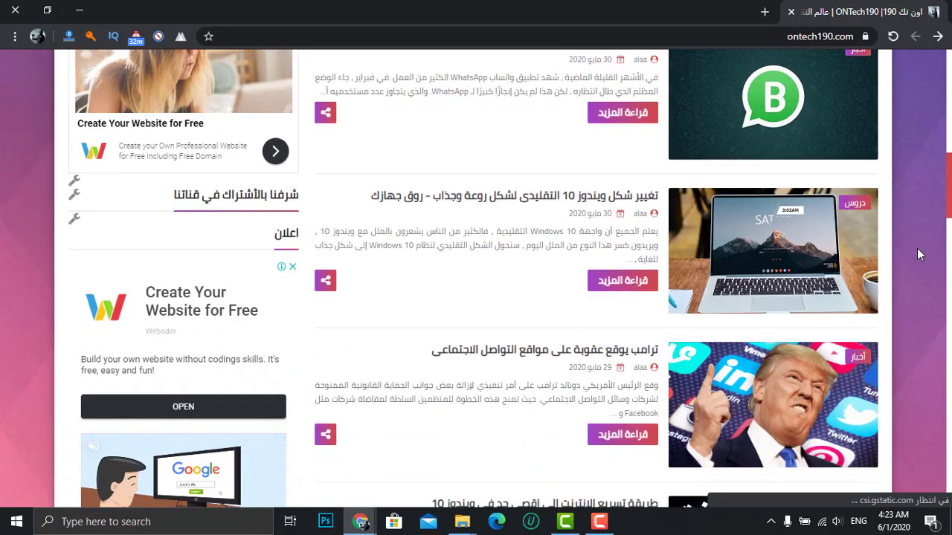
click(82, 9)
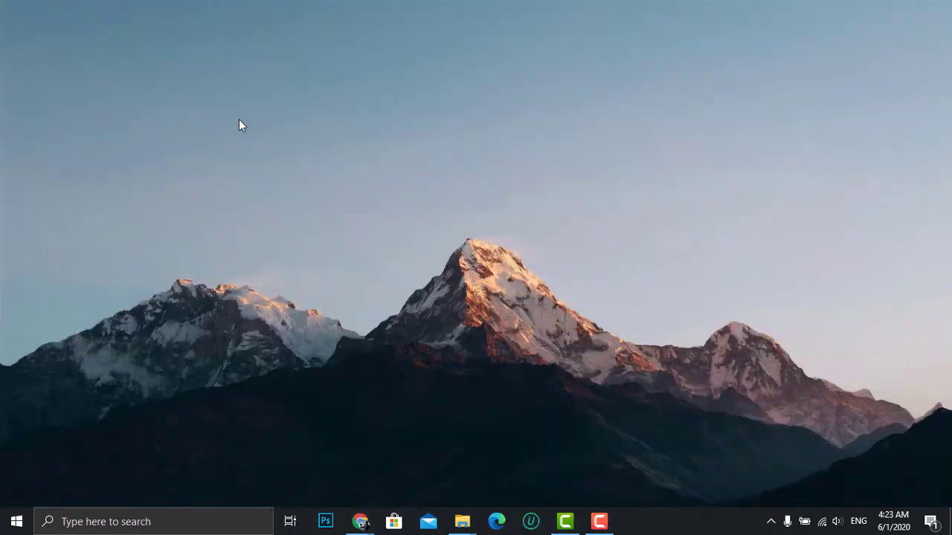